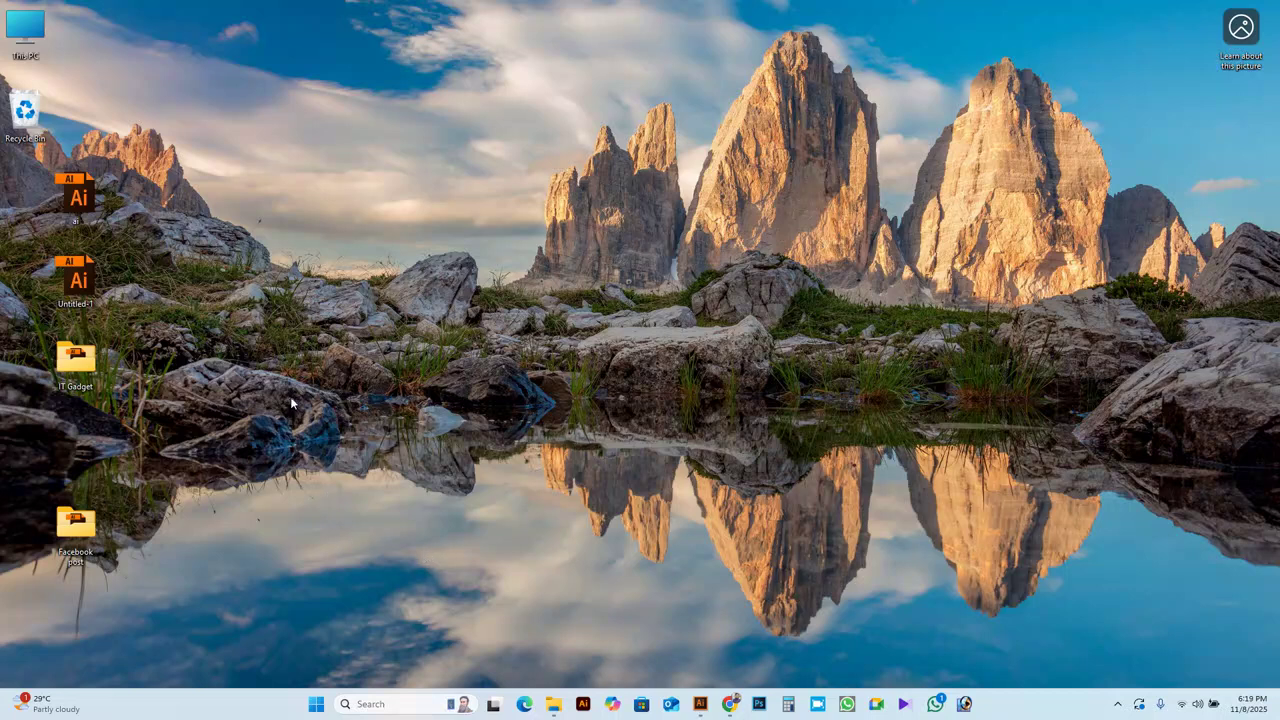
- Move the two Illustrator files and the IT Gadget and Facebook post folders into the desktop icon column under Recycle Bin
{"action": "left_click_drag", "start_coordinate": [191, 177], "coordinate": [54, 538]}
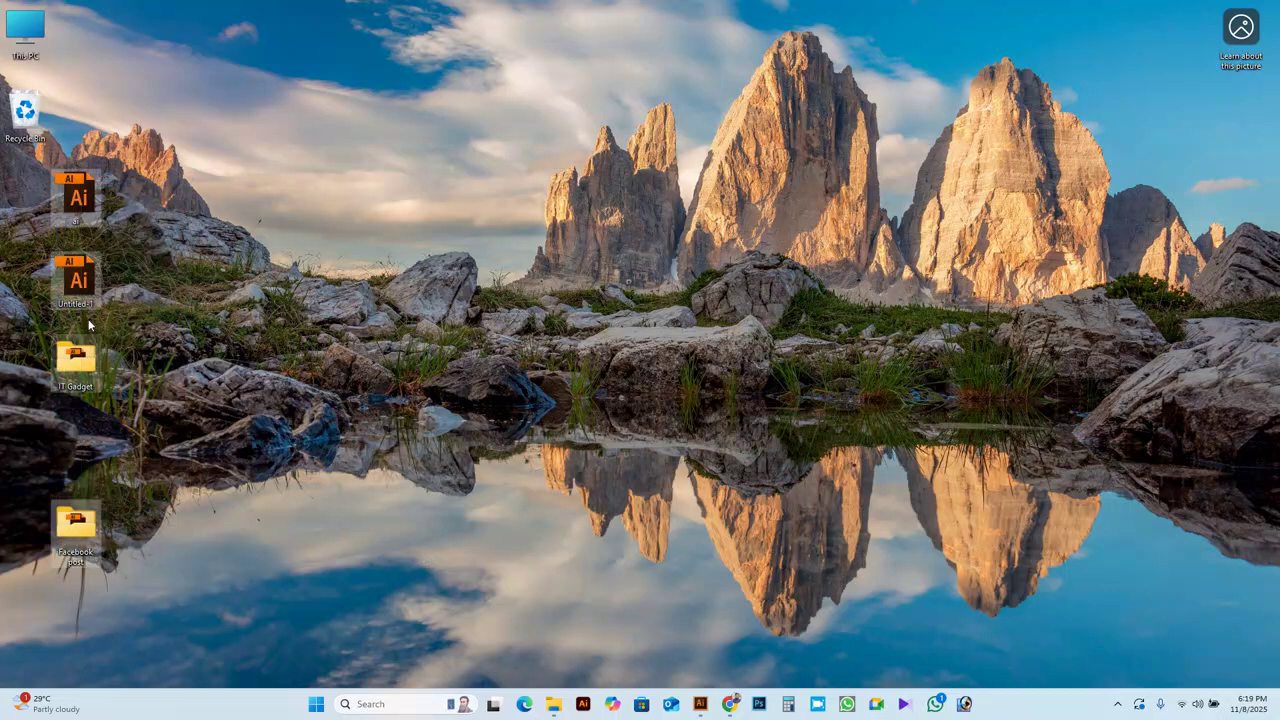
{"action": "left_click_drag", "start_coordinate": [77, 204], "coordinate": [28, 204]}
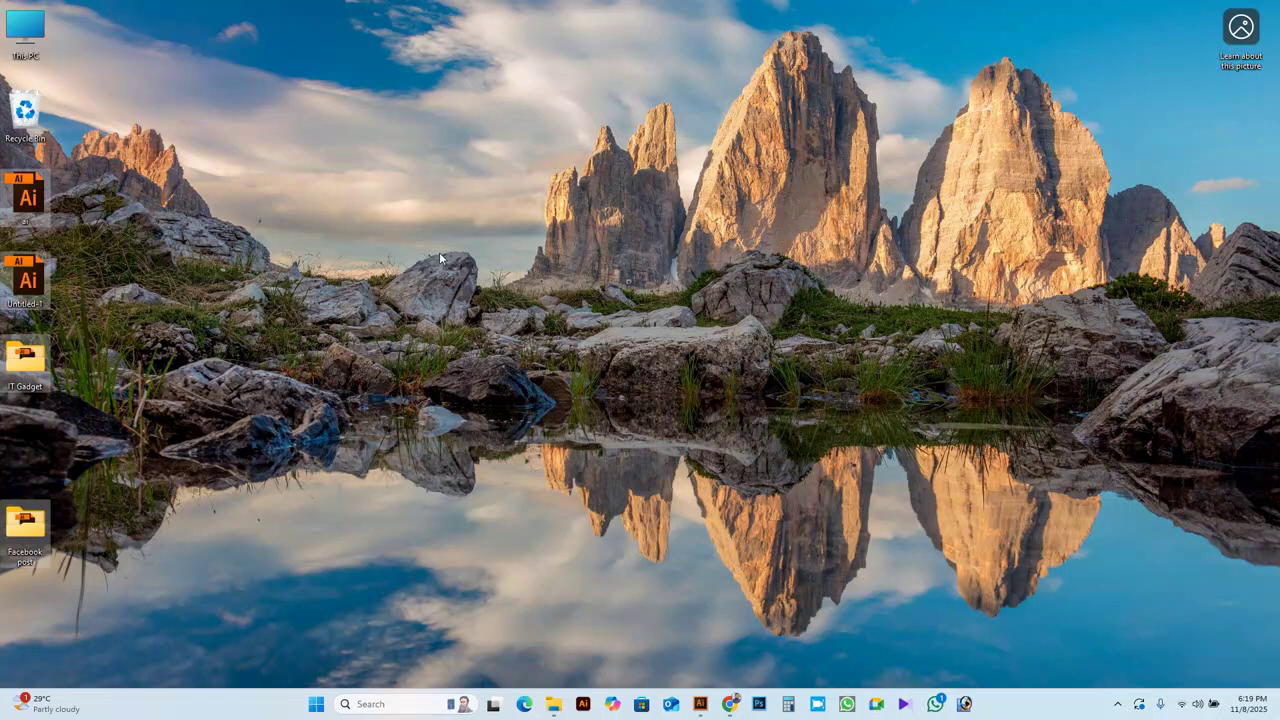
{"action": "left_click_drag", "start_coordinate": [1108, 4], "coordinate": [272, 600]}
{"action": "left_click_drag", "start_coordinate": [124, 2], "coordinate": [2, 566]}
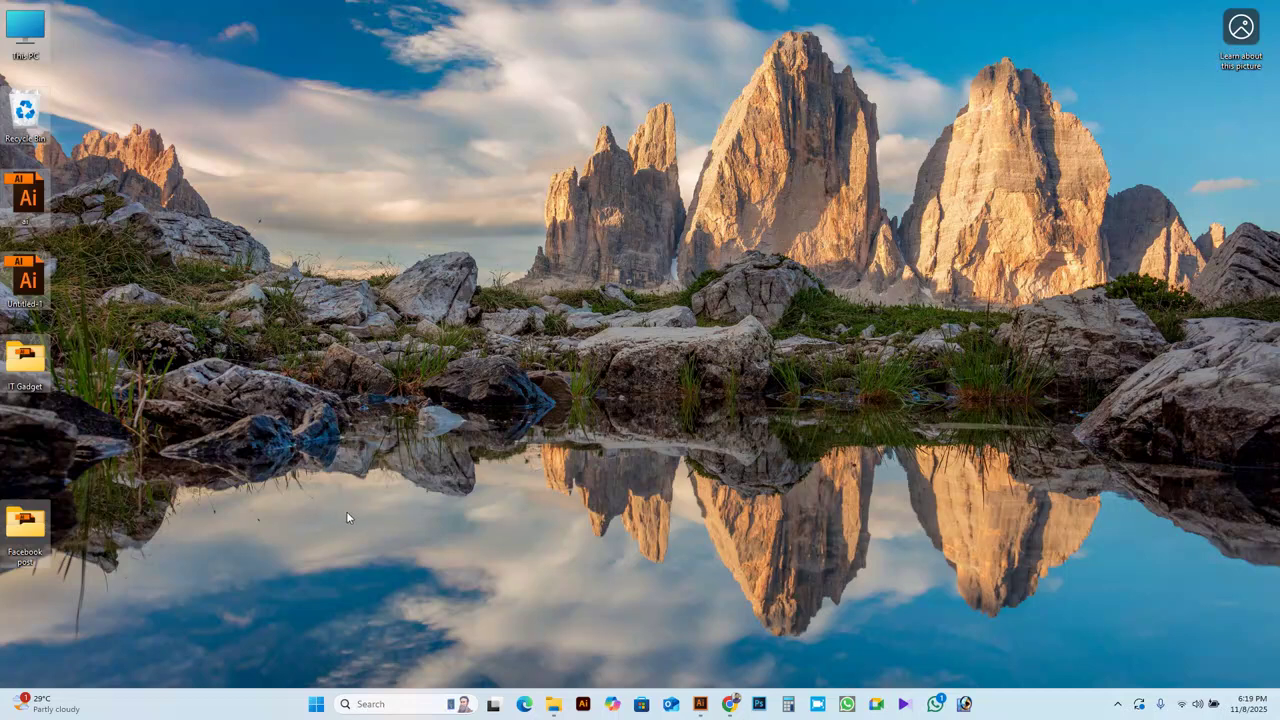
- Examine the full list of installed apps from top to bottom and back
{"action": "left_click", "coordinate": [315, 710]}
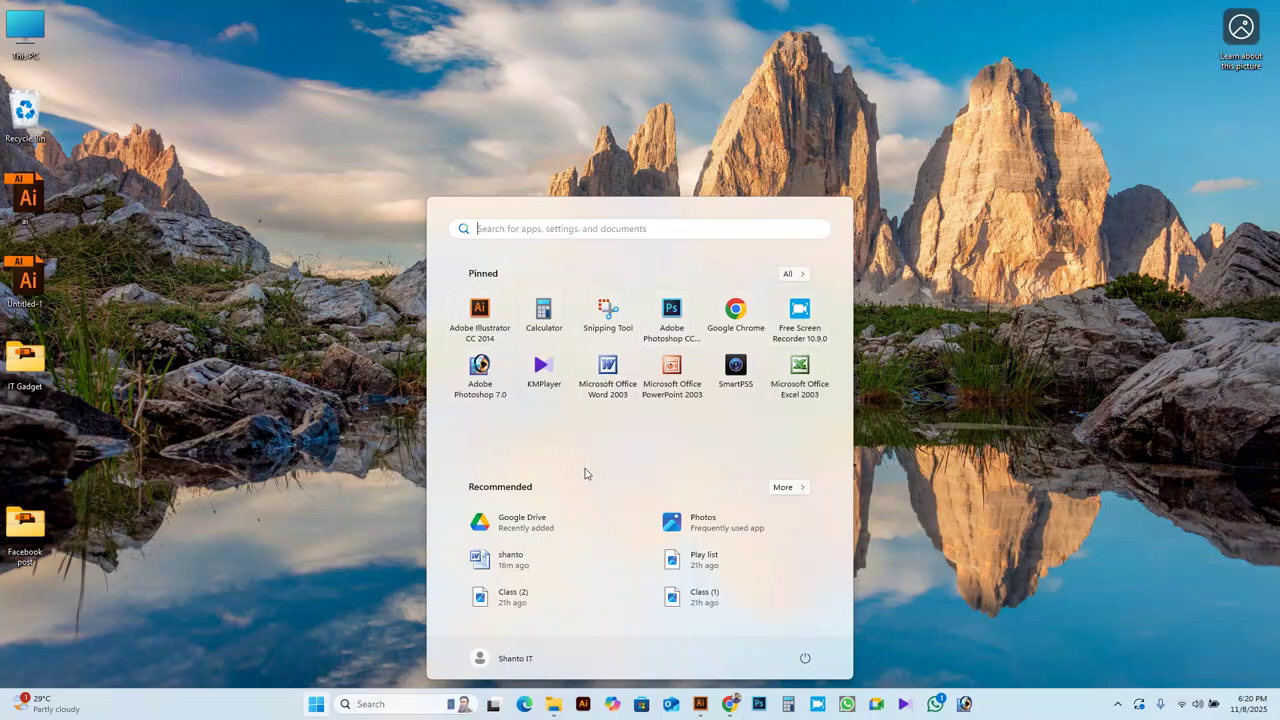
{"action": "left_click", "coordinate": [789, 275]}
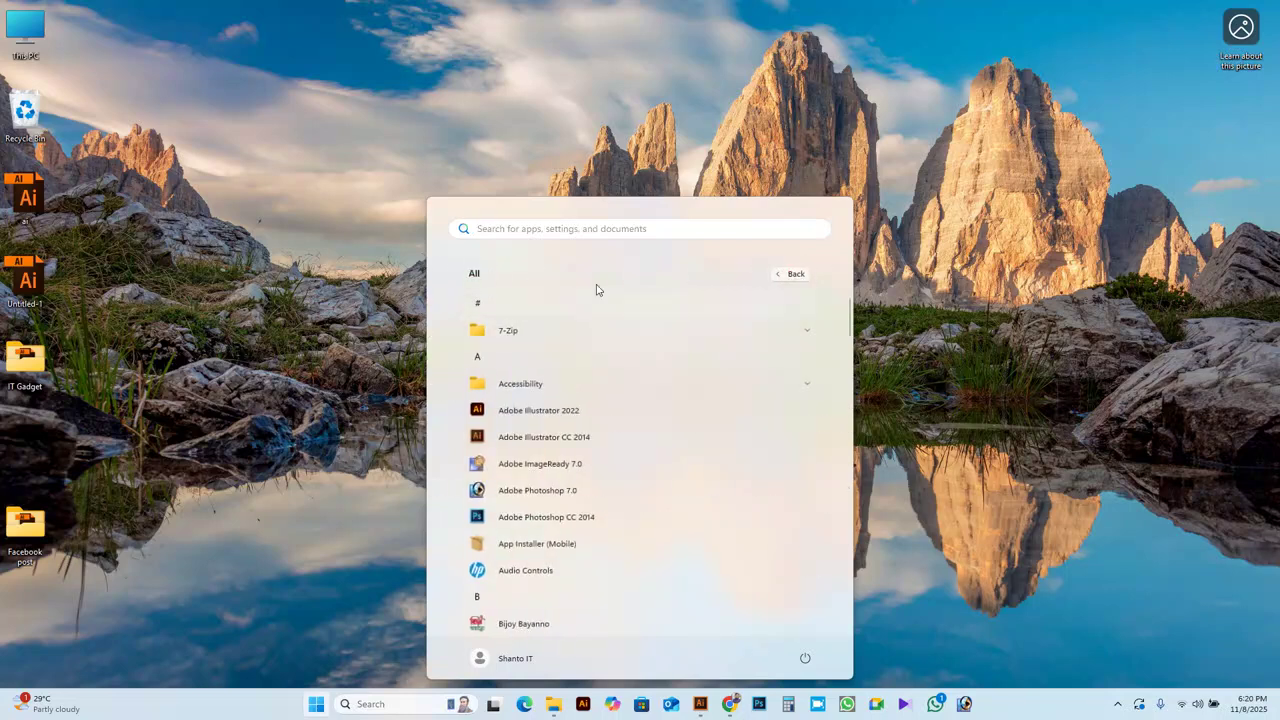
{"action": "scroll", "coordinate": [604, 324], "scroll_direction": "down", "scroll_amount": 5}
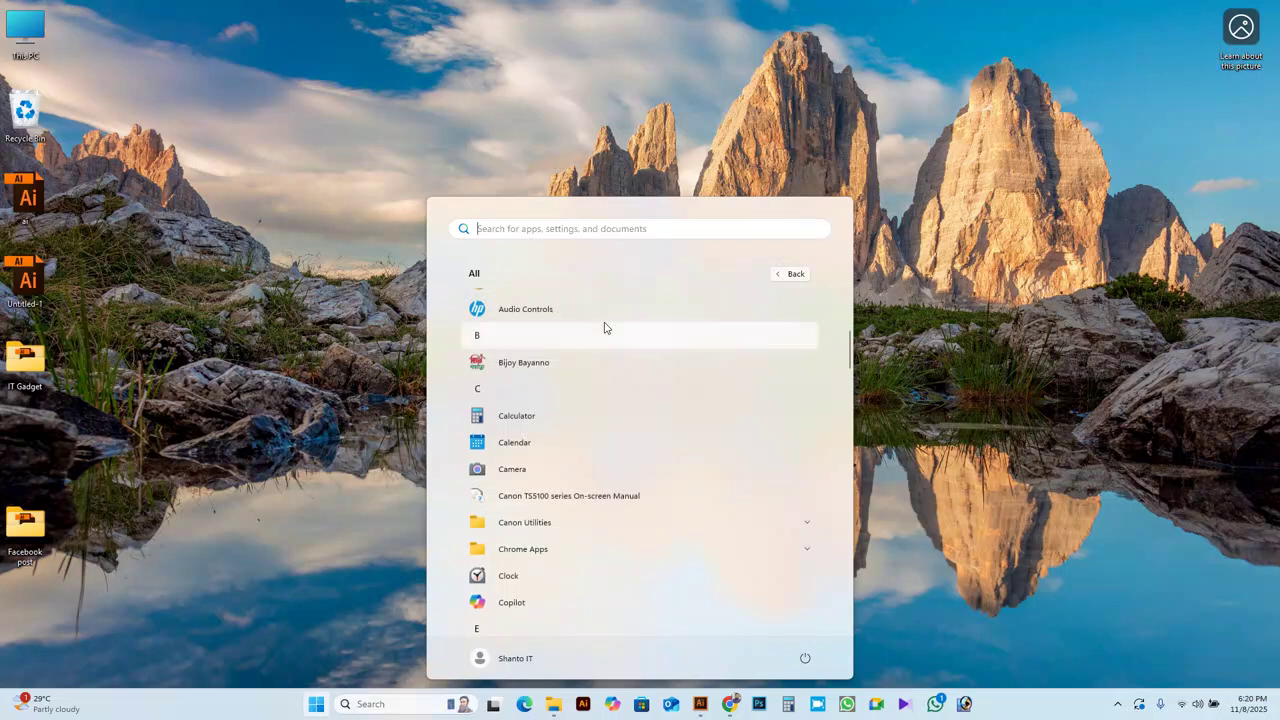
{"action": "scroll", "coordinate": [604, 328], "scroll_direction": "down", "scroll_amount": 8}
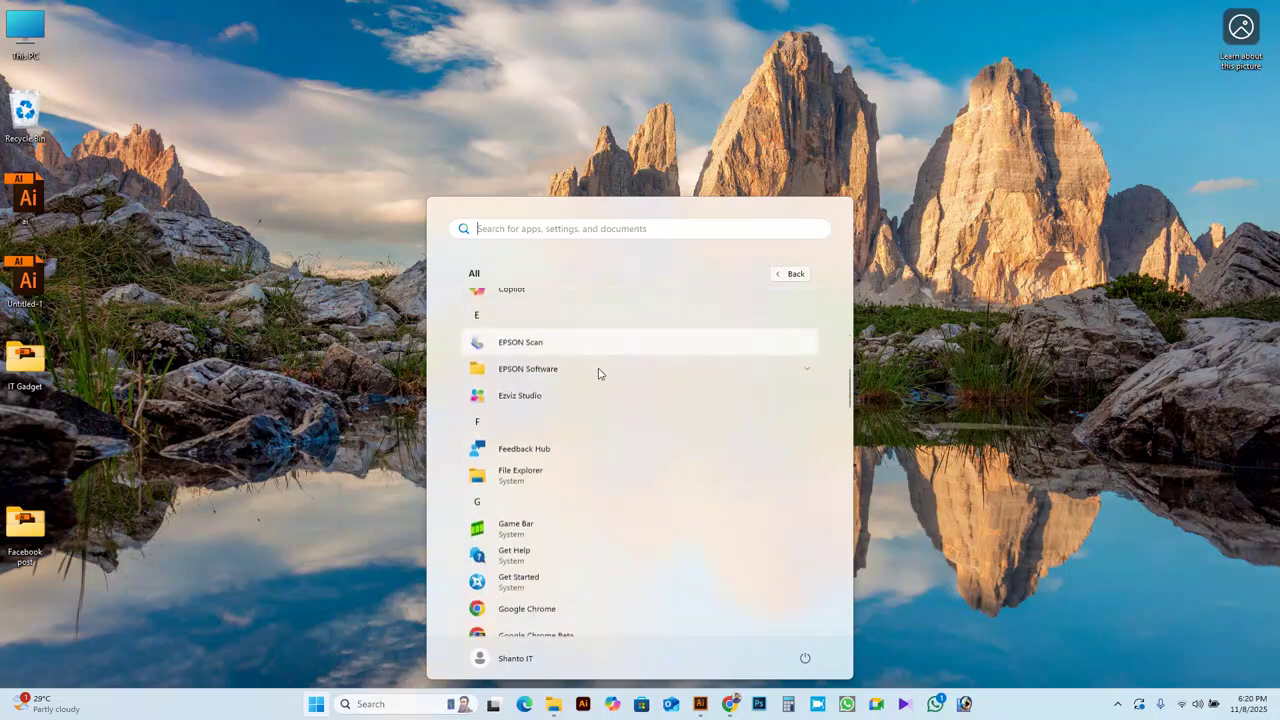
{"action": "scroll", "coordinate": [588, 396], "scroll_direction": "down", "scroll_amount": 8}
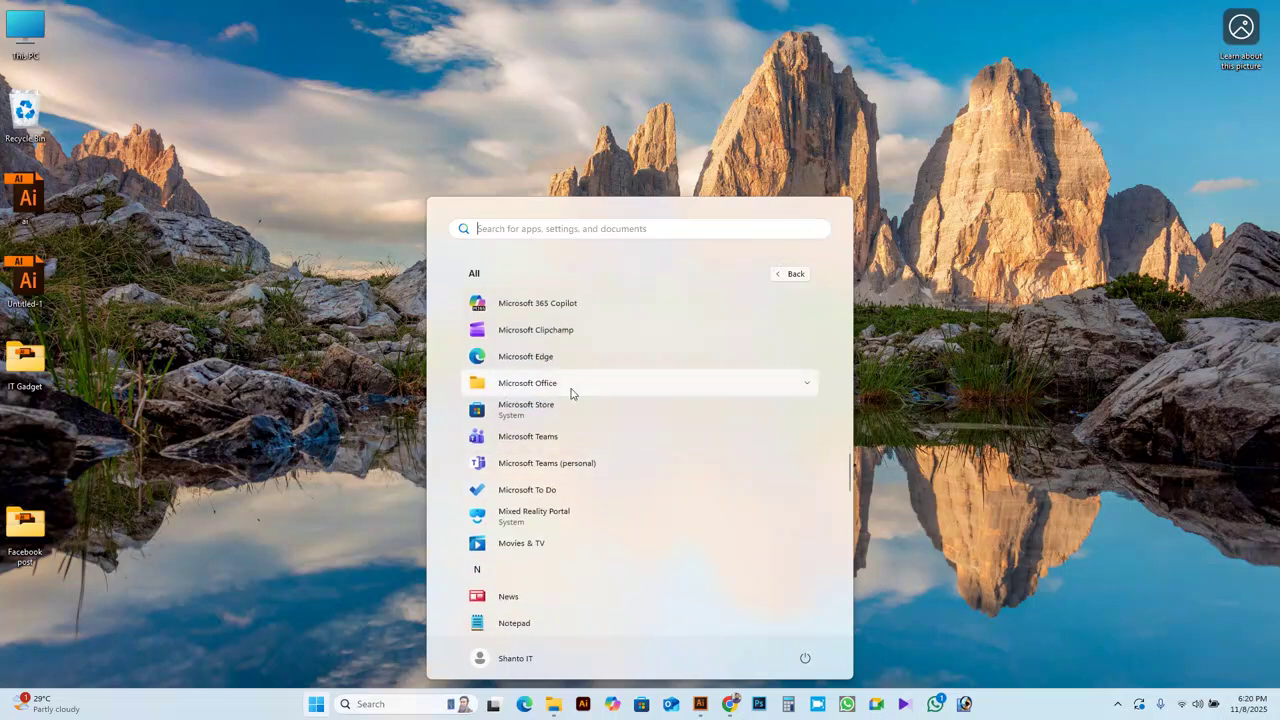
{"action": "scroll", "coordinate": [555, 455], "scroll_direction": "down", "scroll_amount": 2}
{"action": "scroll", "coordinate": [545, 500], "scroll_direction": "up", "scroll_amount": 8}
{"action": "scroll", "coordinate": [545, 500], "scroll_direction": "up", "scroll_amount": 10}
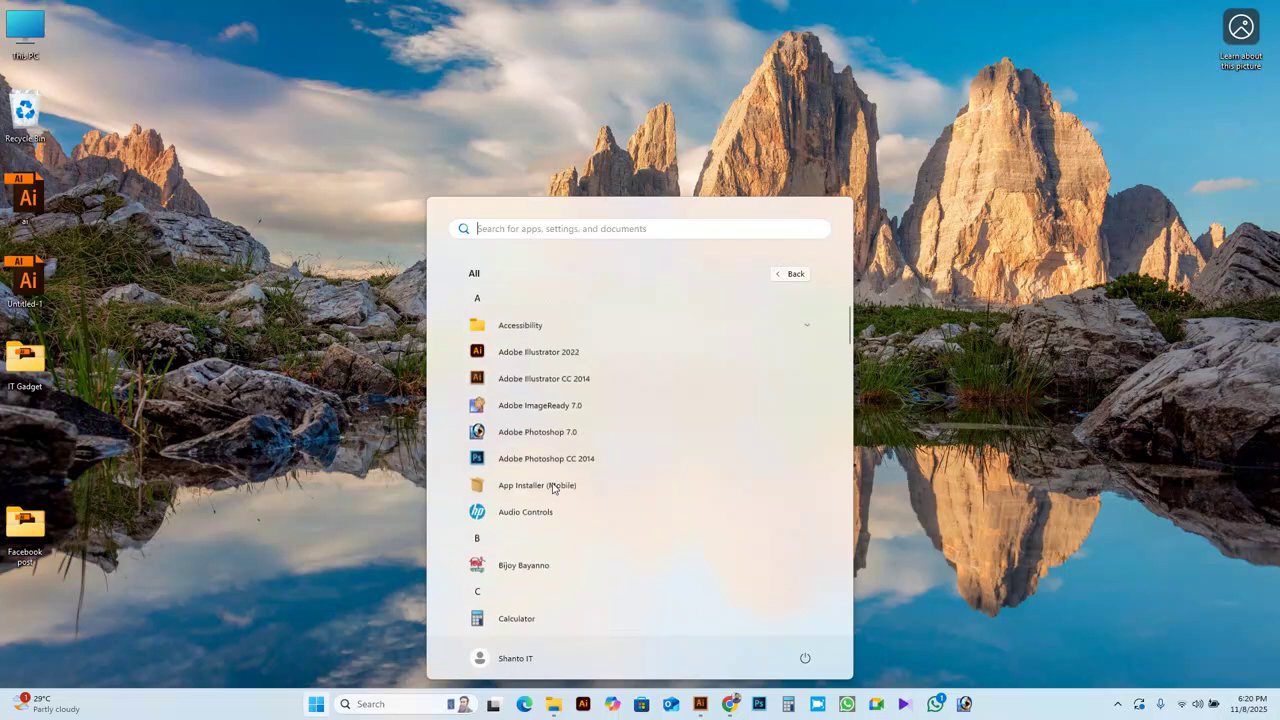
- Launch Microsoft Office Word 2003 from the Microsoft Office group of installed apps
{"action": "scroll", "coordinate": [526, 486], "scroll_direction": "down", "scroll_amount": 4}
{"action": "scroll", "coordinate": [525, 500], "scroll_direction": "down", "scroll_amount": 6}
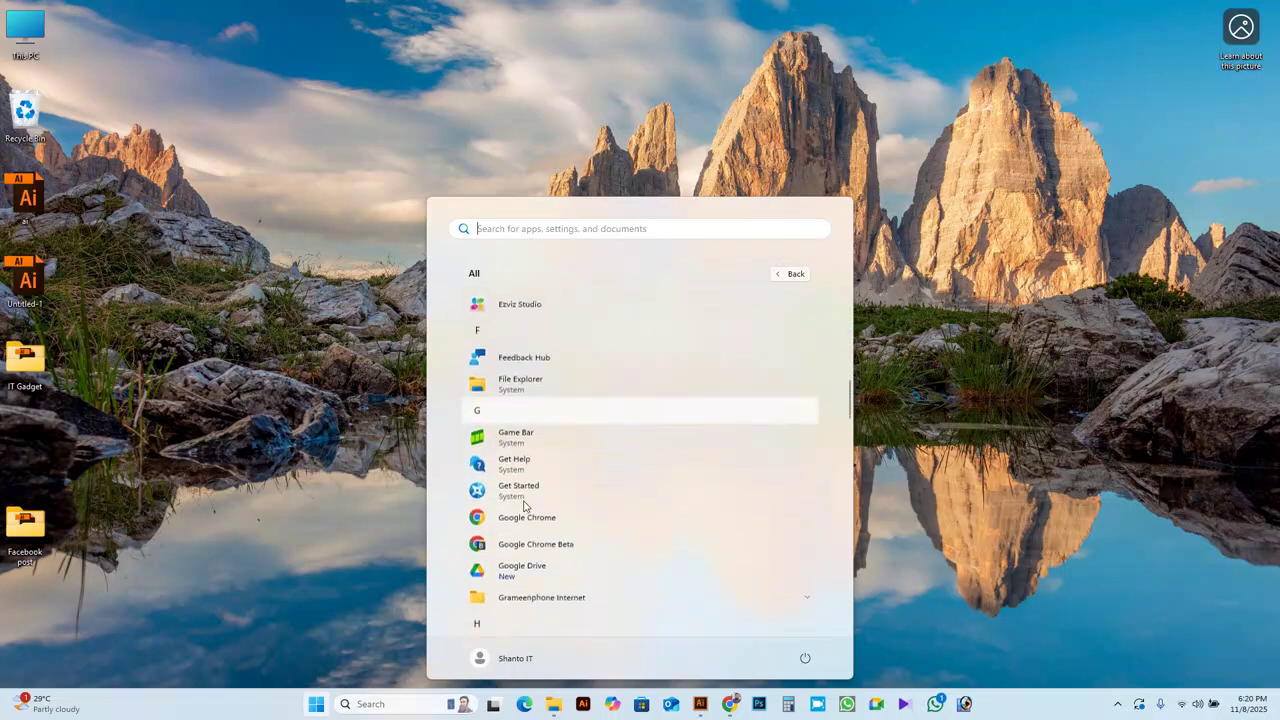
{"action": "scroll", "coordinate": [508, 537], "scroll_direction": "down", "scroll_amount": 7}
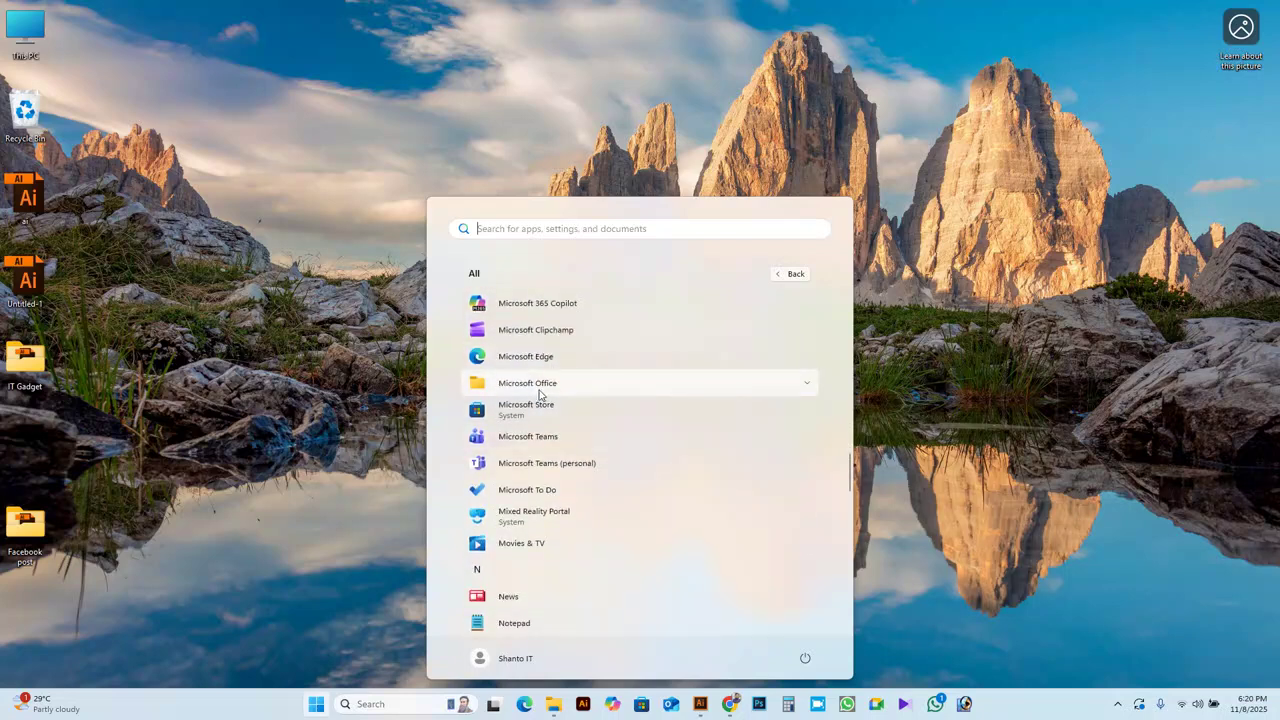
{"action": "left_click", "coordinate": [541, 388]}
{"action": "scroll", "coordinate": [543, 395], "scroll_direction": "down", "scroll_amount": 5}
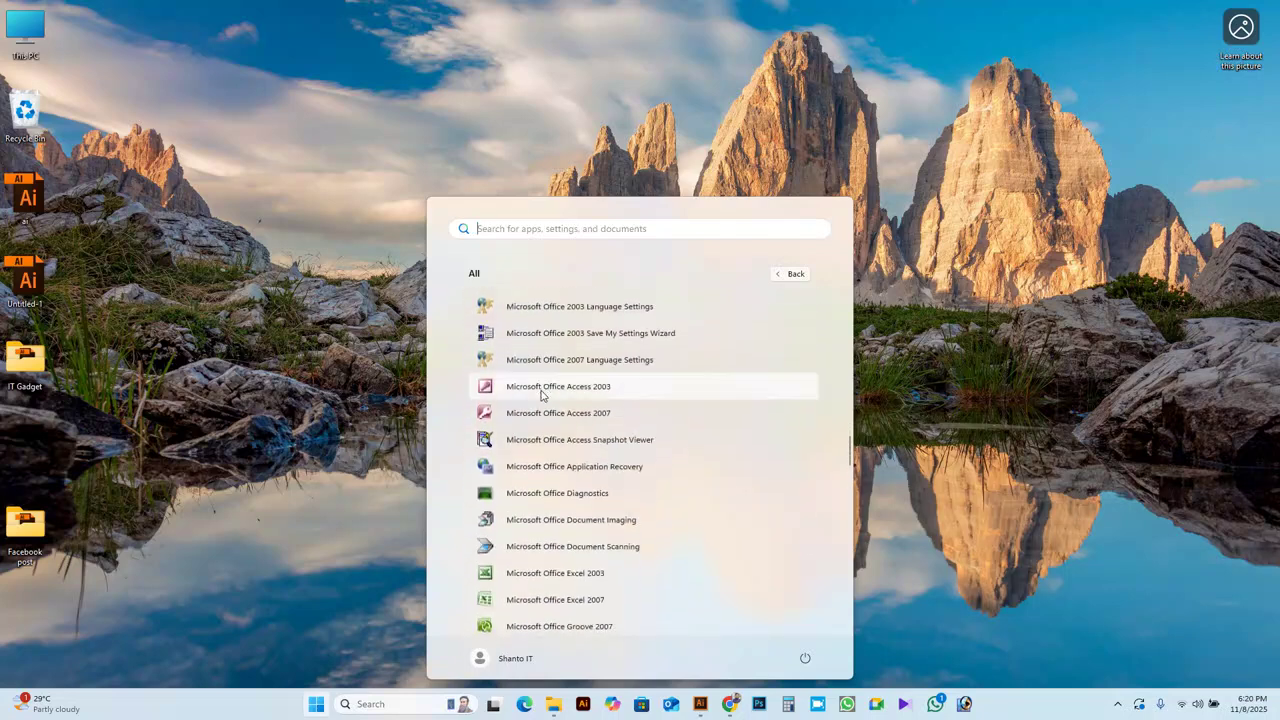
{"action": "scroll", "coordinate": [519, 517], "scroll_direction": "down", "scroll_amount": 3}
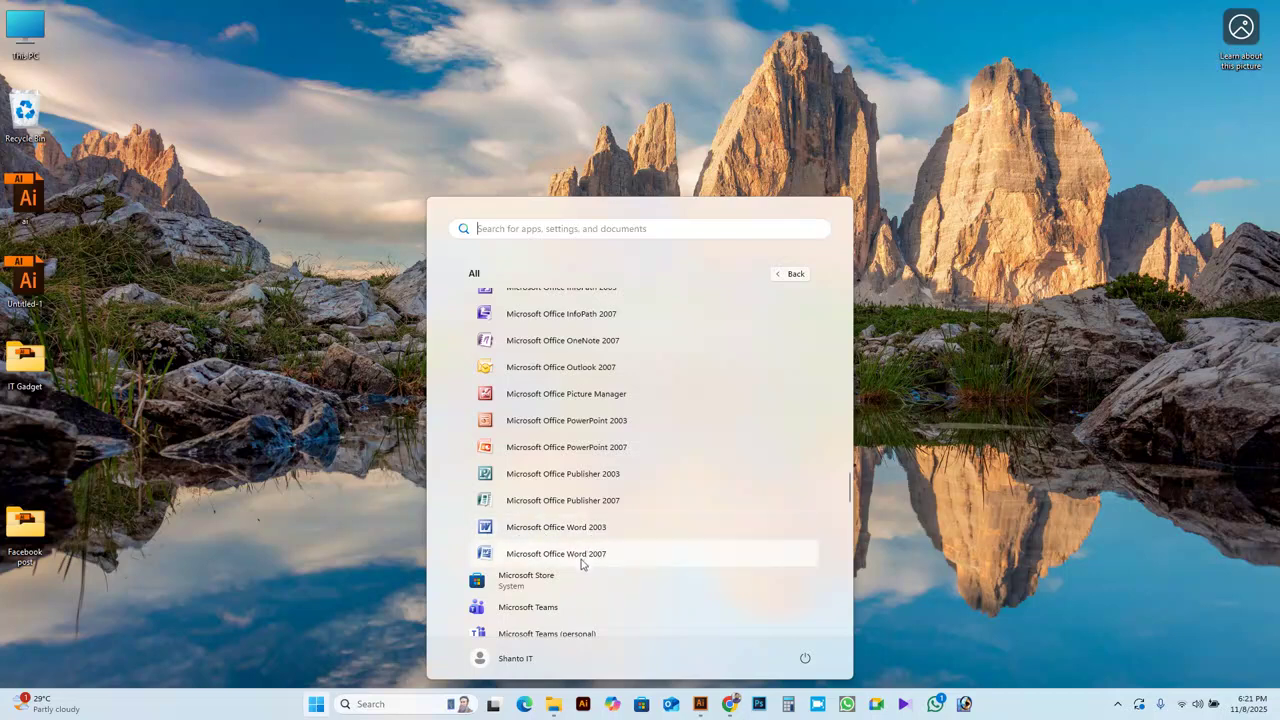
{"action": "scroll", "coordinate": [513, 452], "scroll_direction": "up", "scroll_amount": 2}
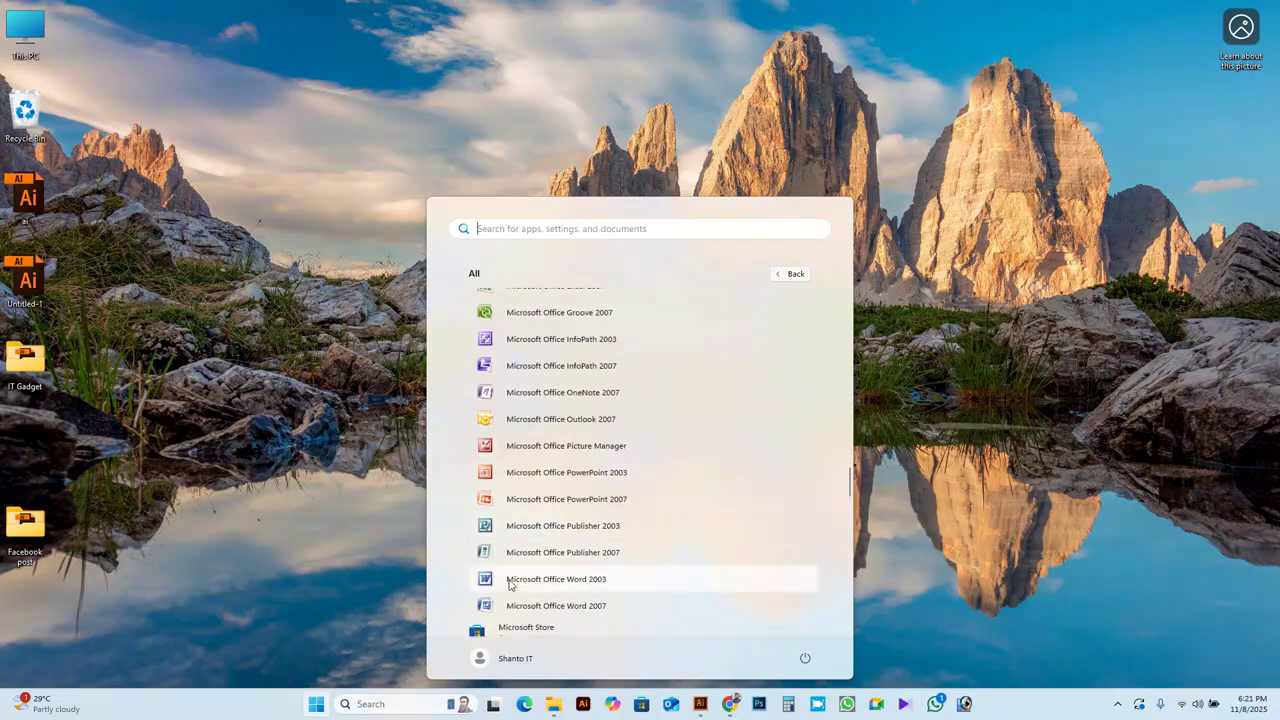
{"action": "left_click", "coordinate": [513, 580]}
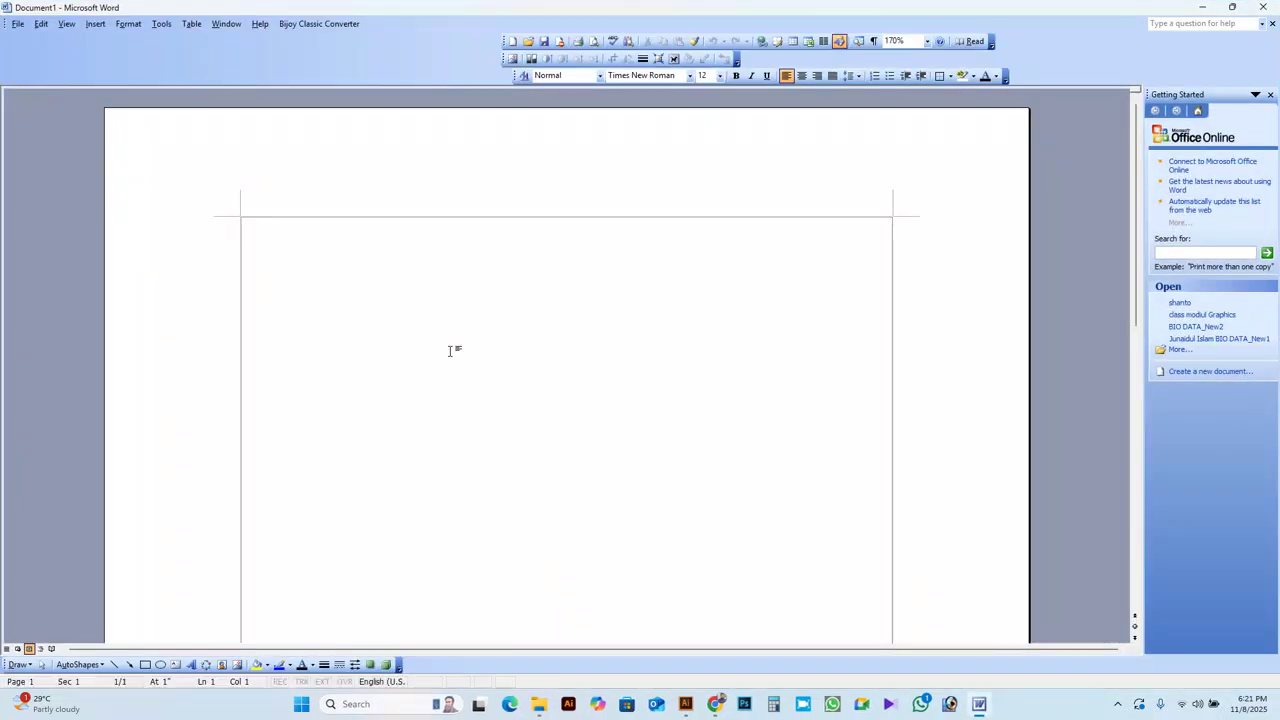
{"action": "key", "text": "ctrl+o"}
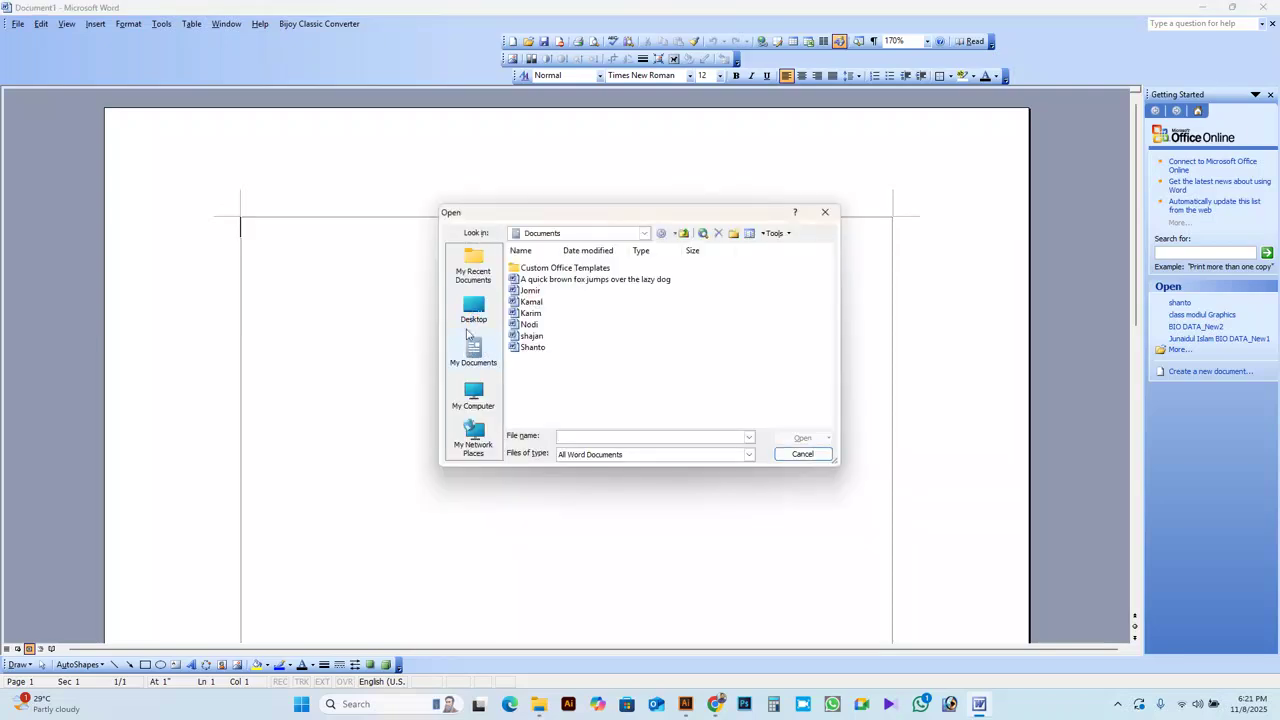
{"action": "left_click", "coordinate": [466, 316]}
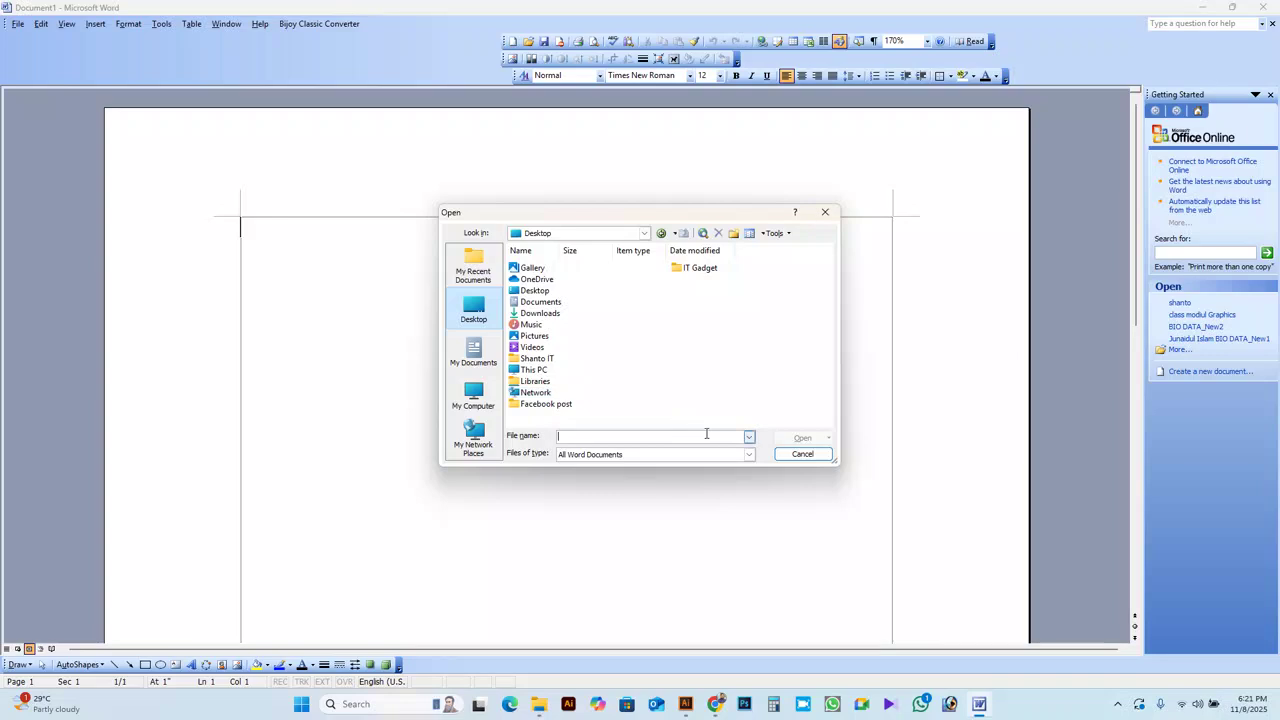
{"action": "left_click", "coordinate": [801, 455]}
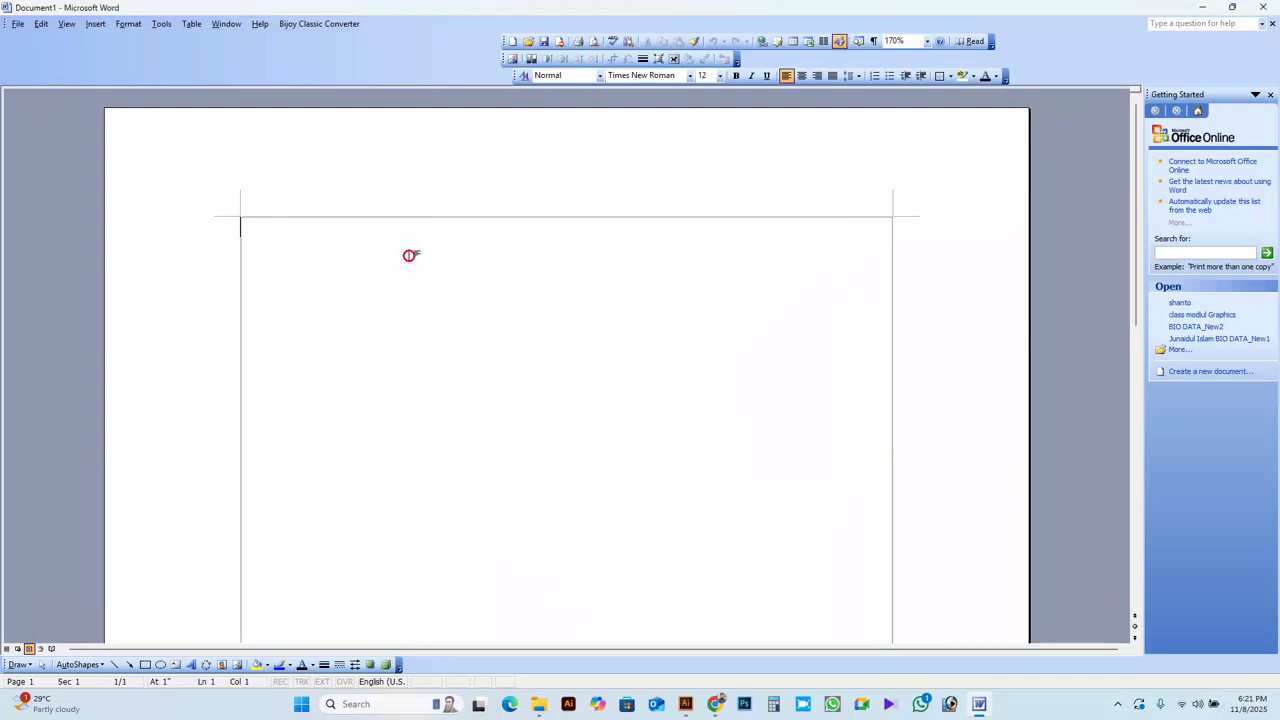
- Write "A quick brown fox jumps over the lazy dog" in the blank document and enlarge the sentence to 23 pt
{"action": "type", "text": "A quick brown"}
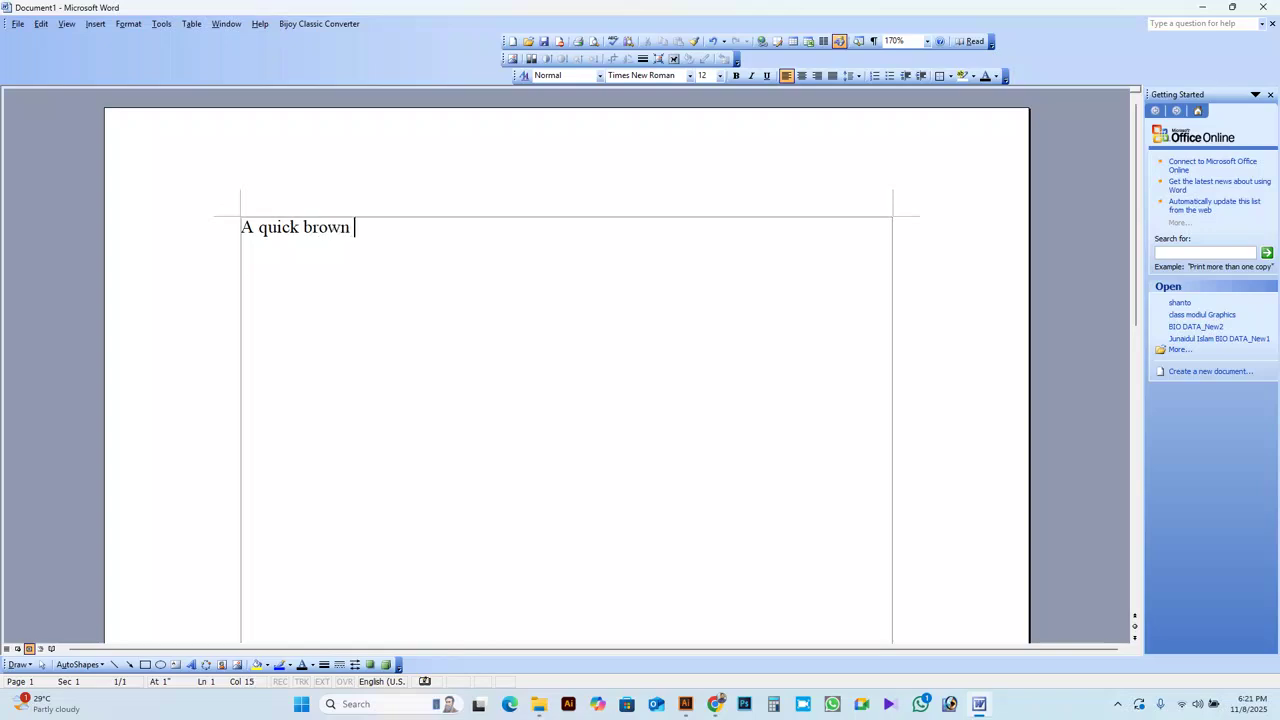
{"action": "type", "text": " fox jumps over the lazy dog"}
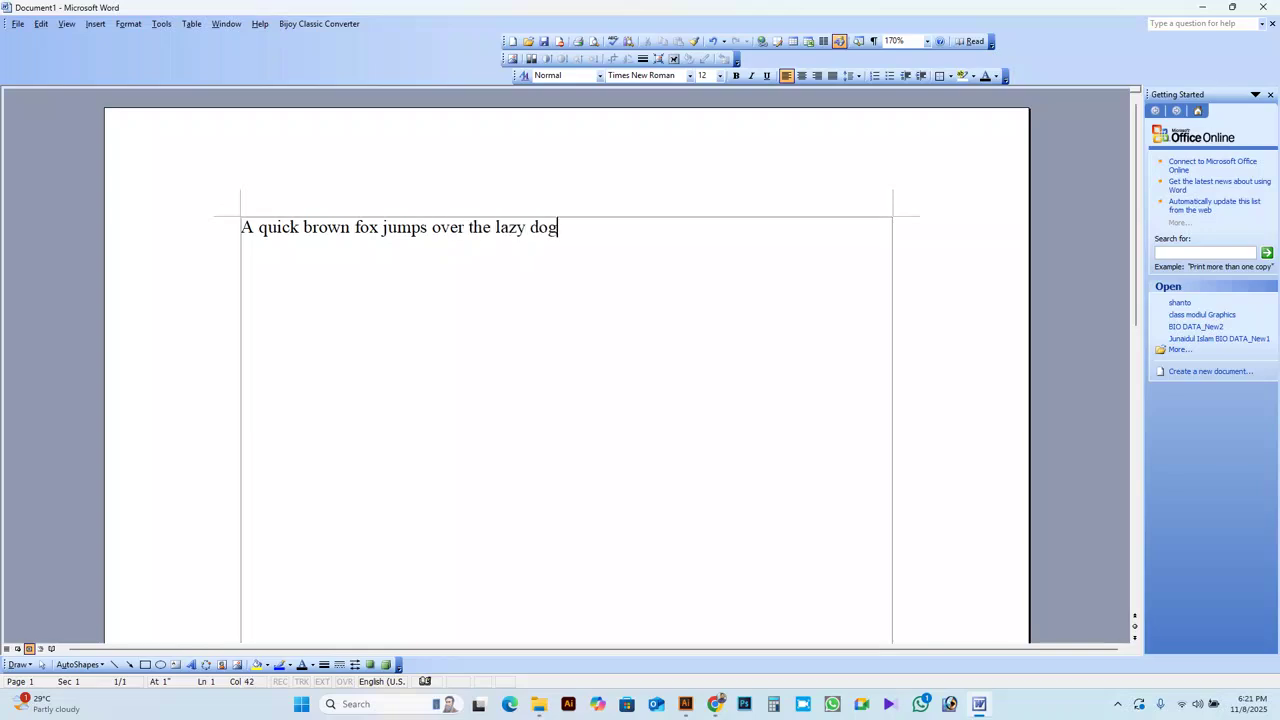
{"action": "key", "text": "ctrl+a"}
{"action": "key", "text": "ctrl+bracketright"}
{"action": "key", "text": "ctrl+bracketright"}
{"action": "key", "text": "ctrl+bracketright"}
{"action": "key", "text": "ctrl+bracketright"}
{"action": "key", "text": "ctrl+bracketright"}
{"action": "key", "text": "ctrl+bracketright"}
{"action": "key", "text": "ctrl+bracketright"}
{"action": "key", "text": "ctrl+bracketright"}
{"action": "key", "text": "ctrl+bracketright"}
{"action": "key", "text": "ctrl+bracketright"}
{"action": "key", "text": "ctrl+bracketright"}
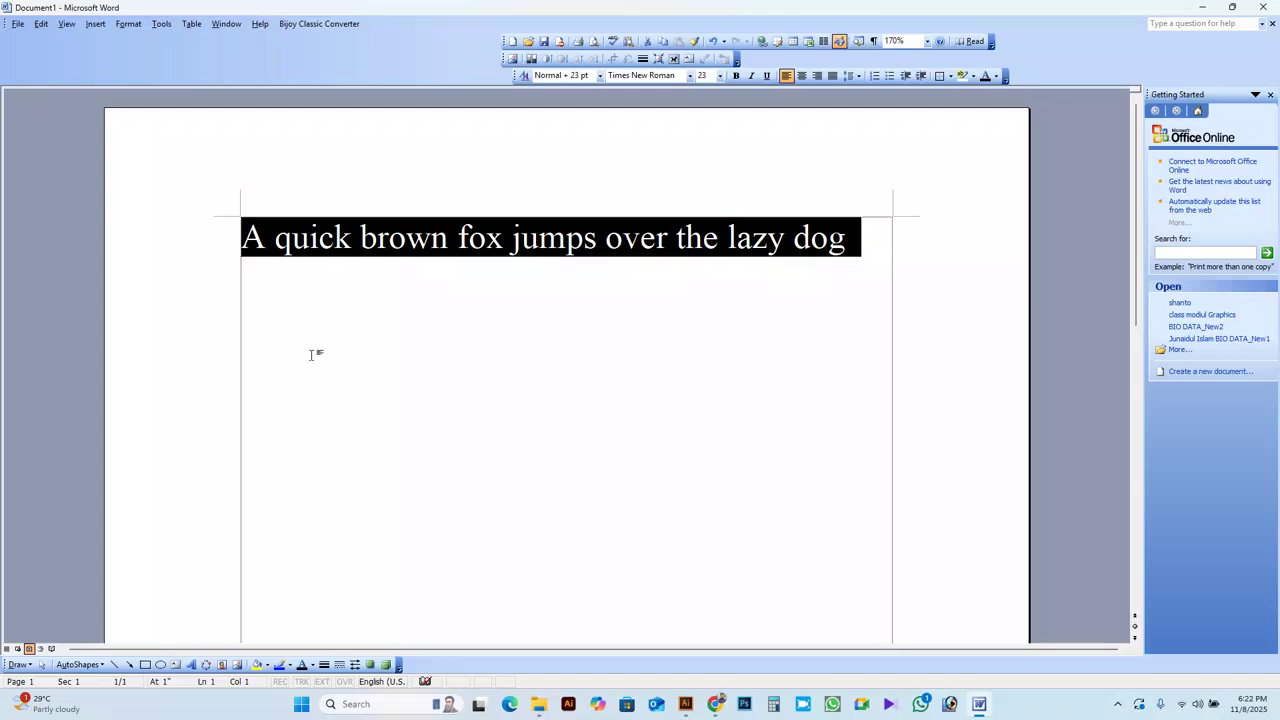
- Duplicate the sentence by pasting it repeatedly until it fills seven lines
{"action": "key", "text": "ctrl+v"}
{"action": "key", "text": "ctrl+v"}
{"action": "key", "text": "ctrl+v"}
{"action": "key", "text": "ctrl+v"}
{"action": "key", "text": "ctrl+v"}
{"action": "key", "text": "ctrl+v"}
{"action": "key", "text": "ctrl+v"}
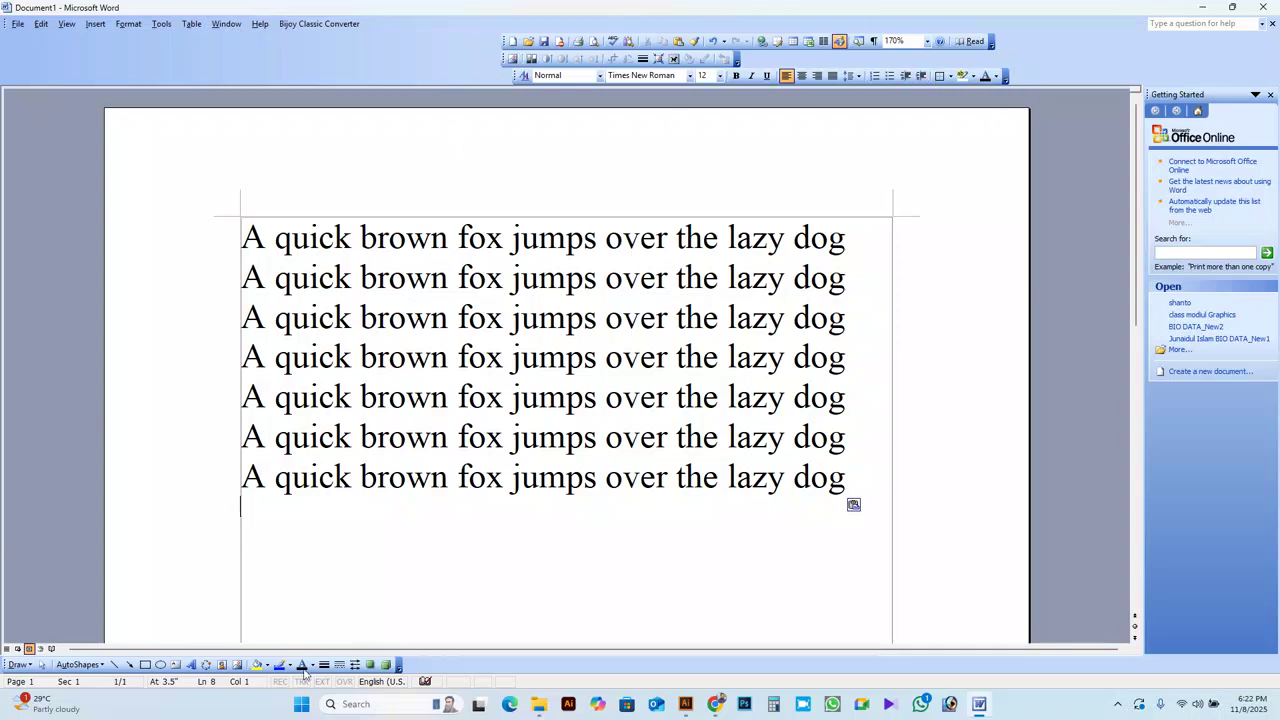
{"action": "left_click", "coordinate": [290, 713]}
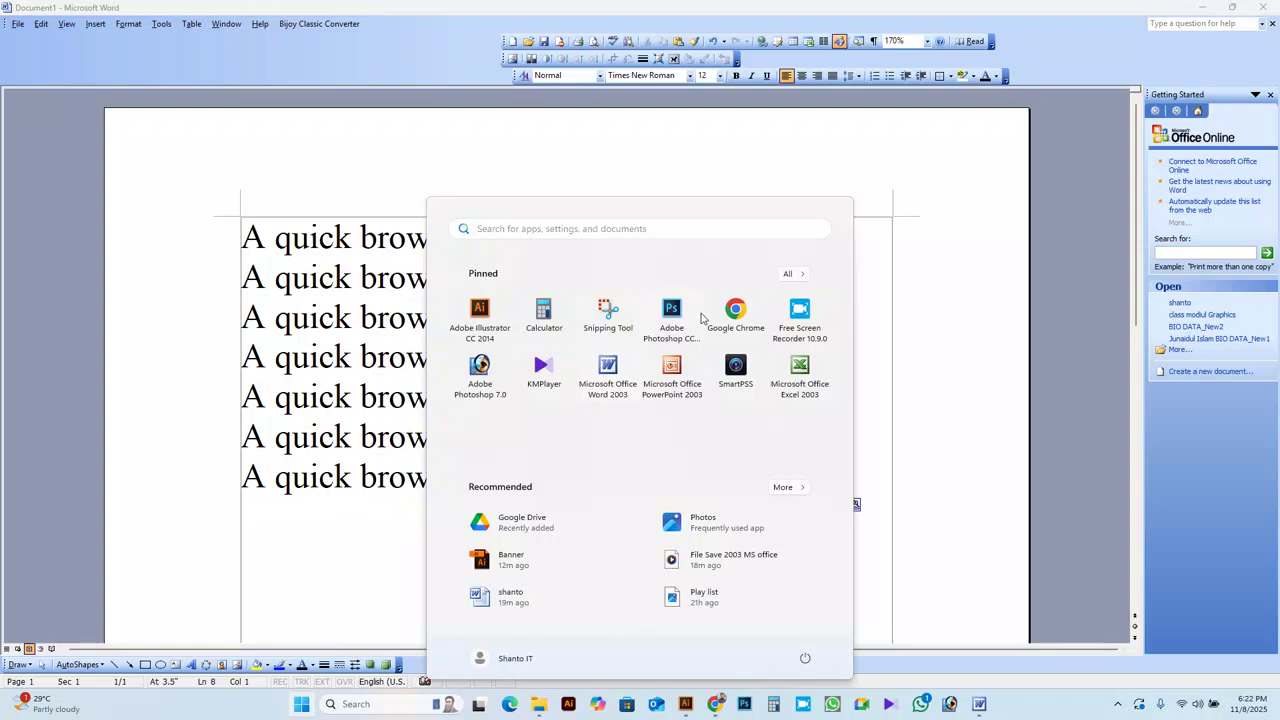
{"action": "left_click", "coordinate": [788, 280]}
{"action": "scroll", "coordinate": [580, 523], "scroll_direction": "down", "scroll_amount": 10}
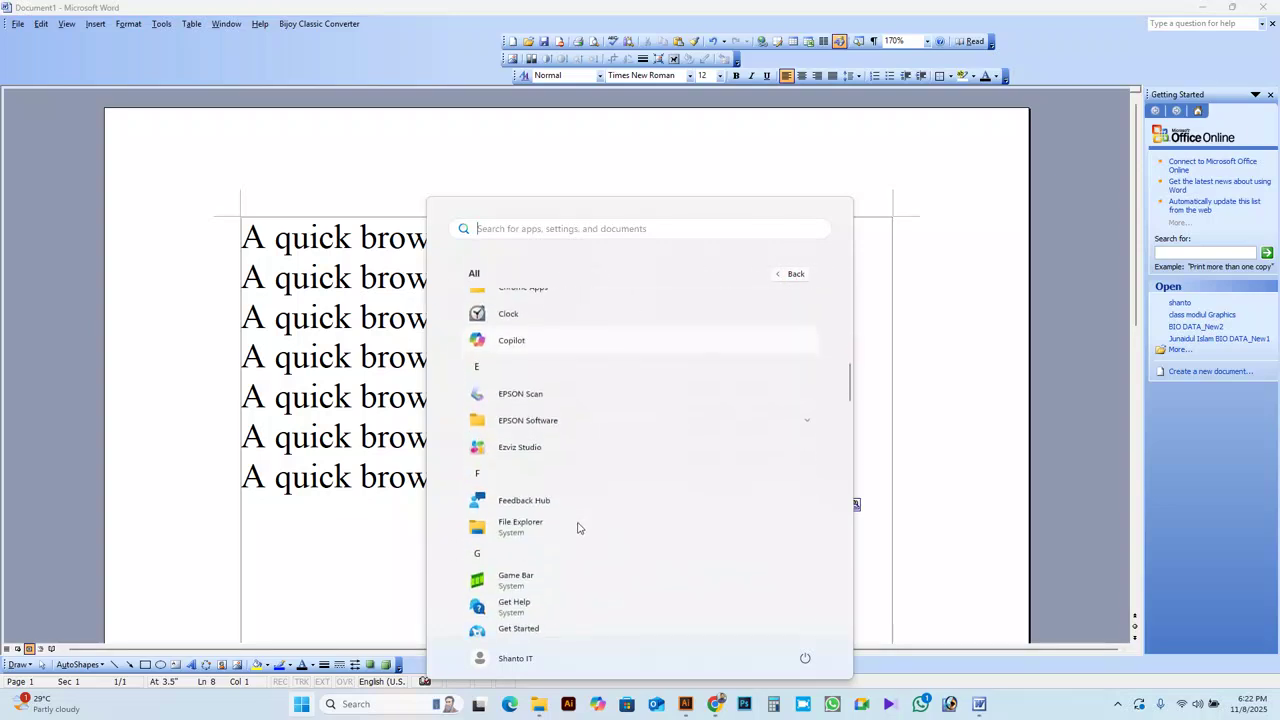
{"action": "left_click", "coordinate": [794, 280]}
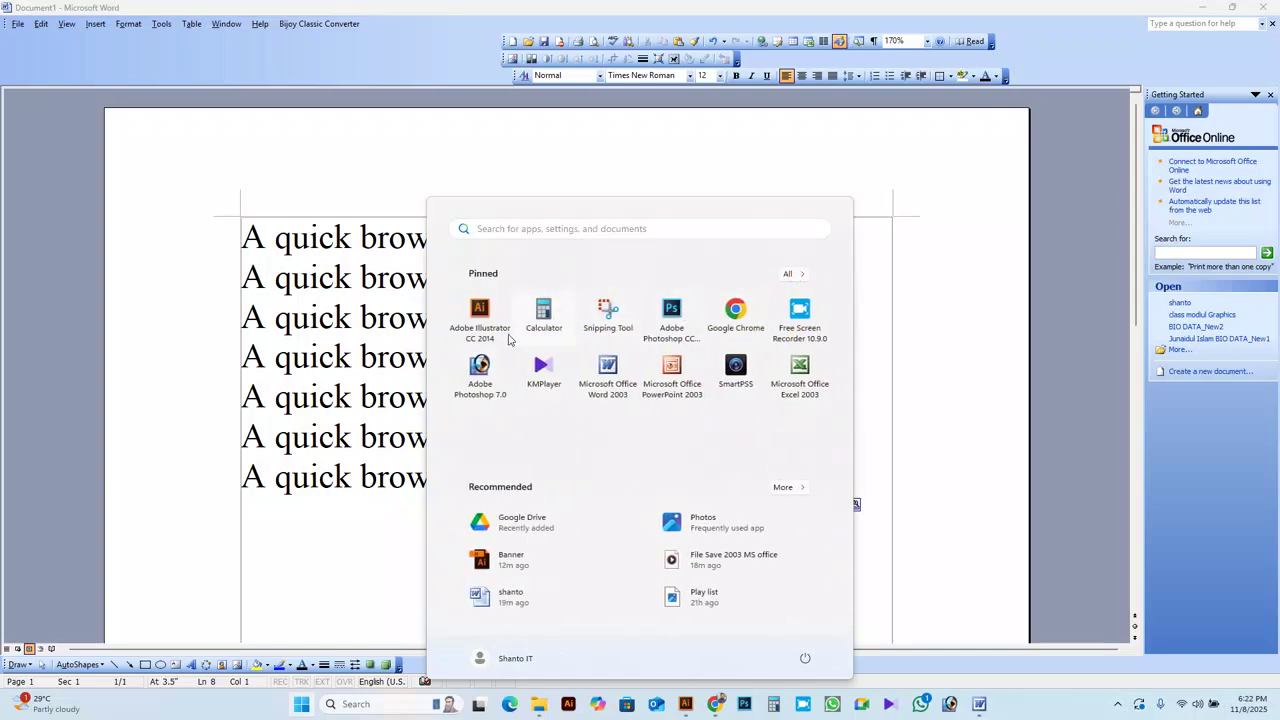
{"action": "left_click", "coordinate": [948, 333]}
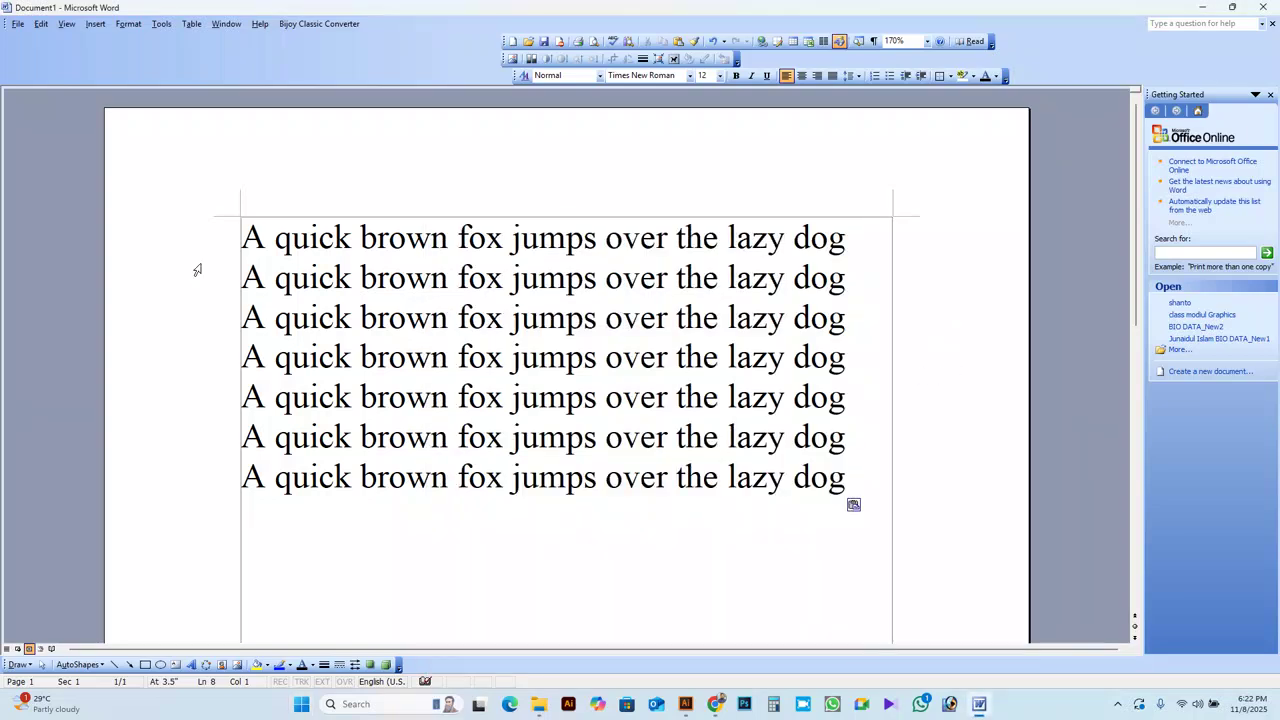
- Place the cursor at the end of the seventh line, and set a centred insertion point in the blank area below the text
{"action": "left_click", "coordinate": [231, 247]}
{"action": "left_click", "coordinate": [851, 484]}
{"action": "scroll", "coordinate": [856, 487], "scroll_direction": "down", "scroll_amount": 3}
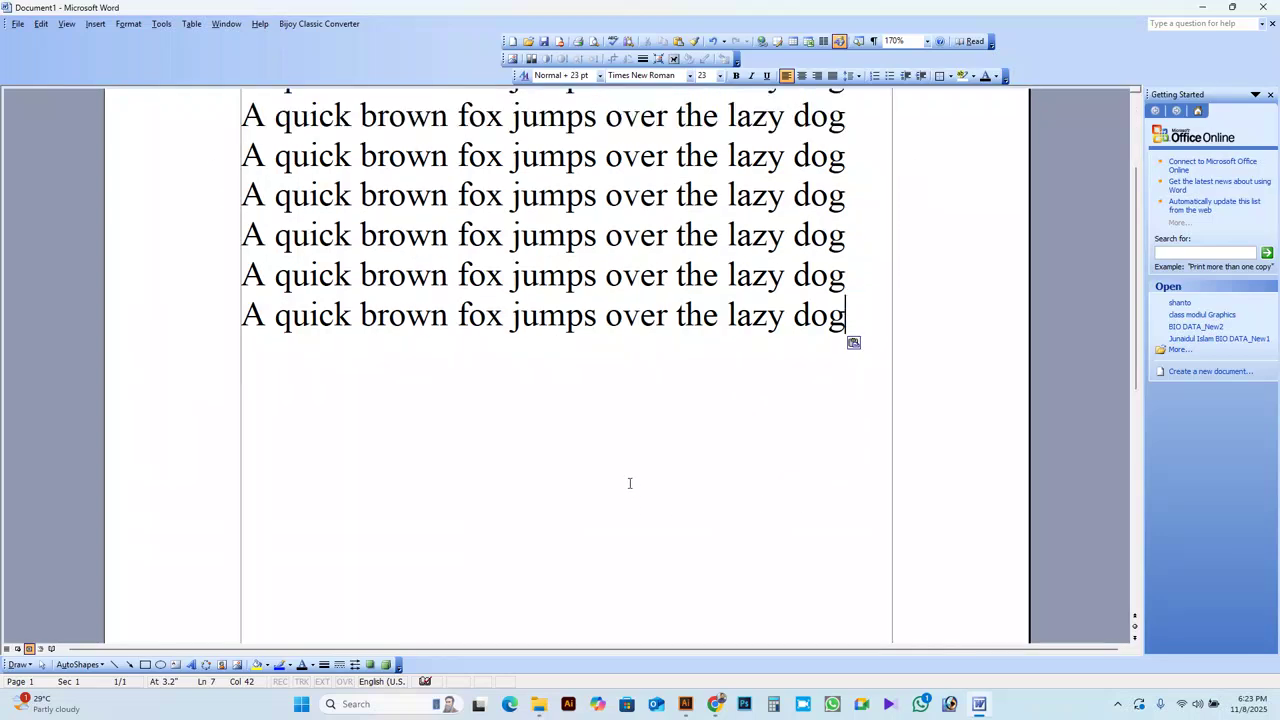
{"action": "double_click", "coordinate": [564, 473]}
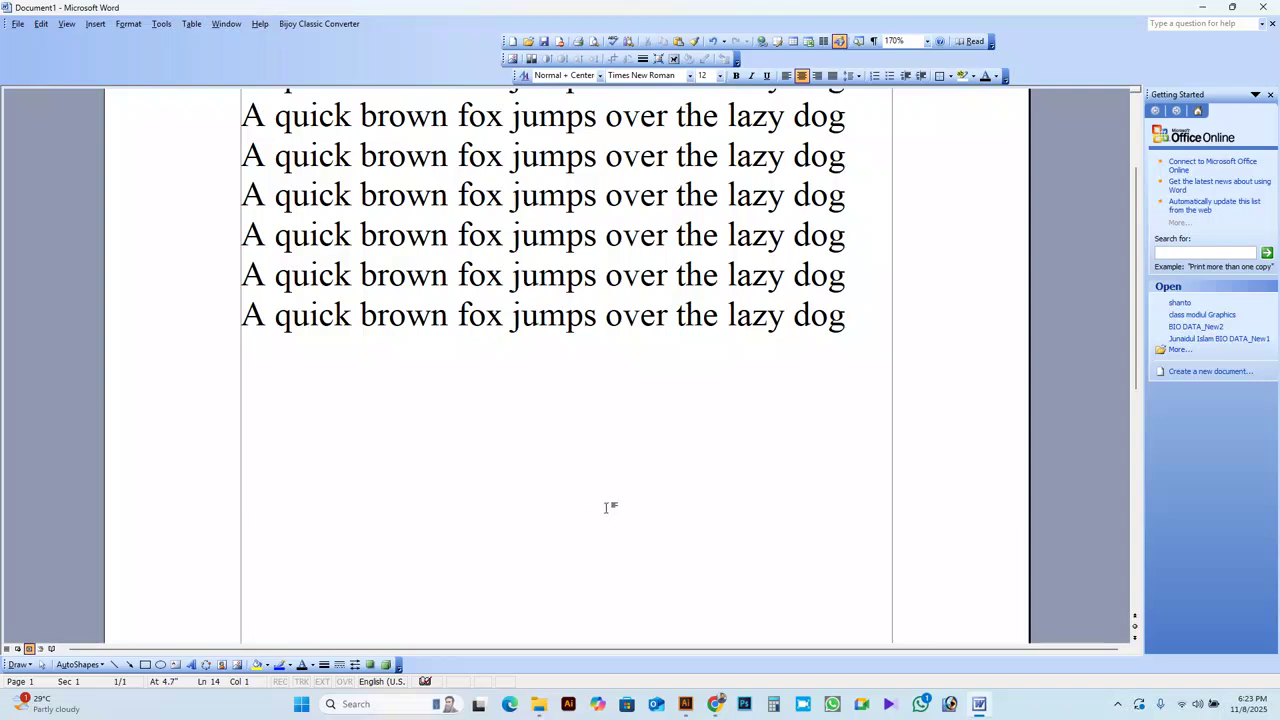
- Left-align the new empty paragraph and delete the extra blank lines until the cursor is on line 9
{"action": "key", "text": "ctrl+l"}
{"action": "key", "text": "BackSpace"}
{"action": "key", "text": "BackSpace"}
{"action": "key", "text": "BackSpace"}
{"action": "key", "text": "BackSpace"}
{"action": "key", "text": "BackSpace"}
{"action": "scroll", "coordinate": [280, 500], "scroll_direction": "up", "scroll_amount": 2}
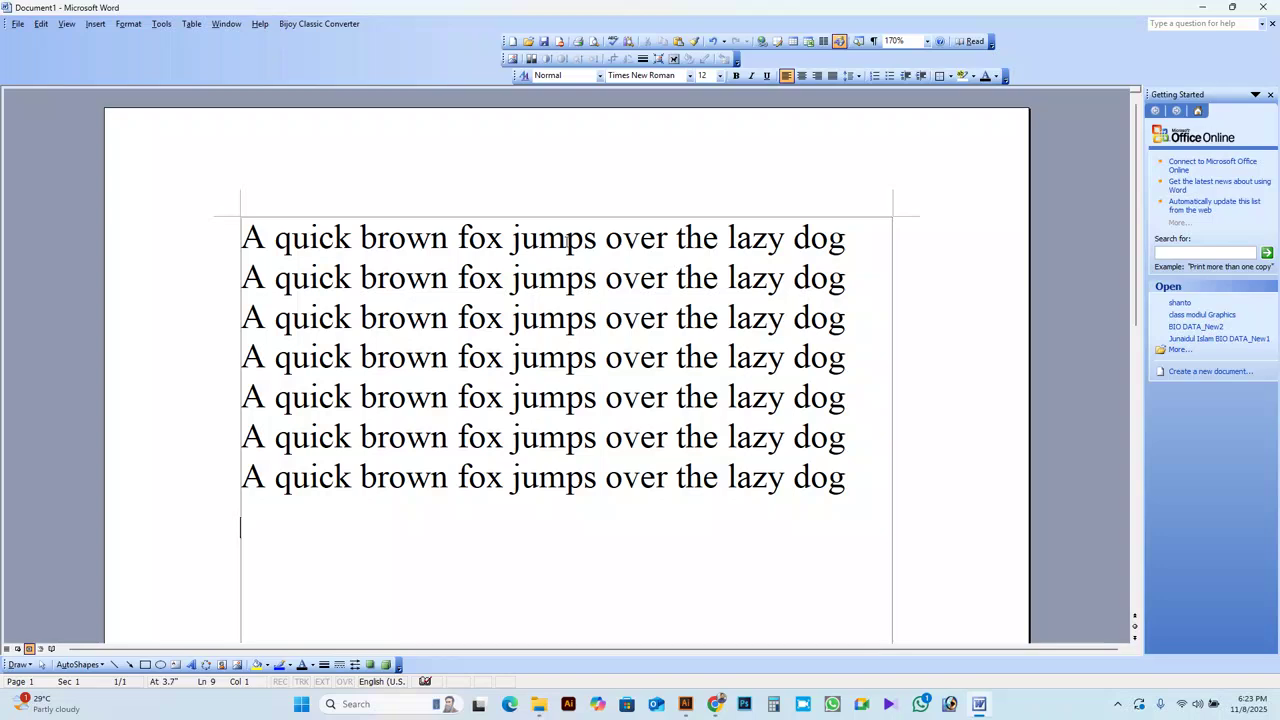
- Delete the letter "w" from "brown" in the sixth line
{"action": "left_click", "coordinate": [567, 238]}
{"action": "left_click", "coordinate": [657, 437]}
{"action": "left_click", "coordinate": [423, 437]}
{"action": "key", "text": "BackSpace"}
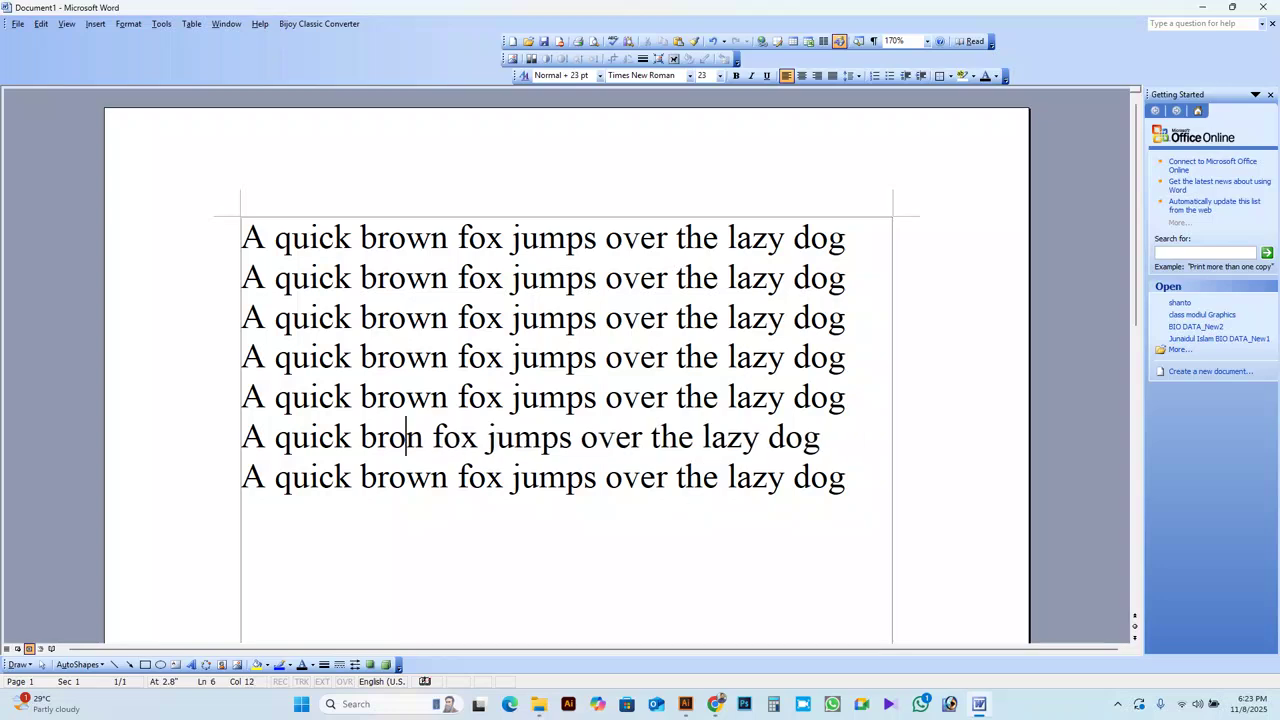
- Try a centred insertion point in the empty area well below the last line, and undo it
{"action": "left_click", "coordinate": [718, 397]}
{"action": "scroll", "coordinate": [577, 555], "scroll_direction": "down", "scroll_amount": 1}
{"action": "scroll", "coordinate": [570, 520], "scroll_direction": "down", "scroll_amount": 1}
{"action": "double_click", "coordinate": [564, 470]}
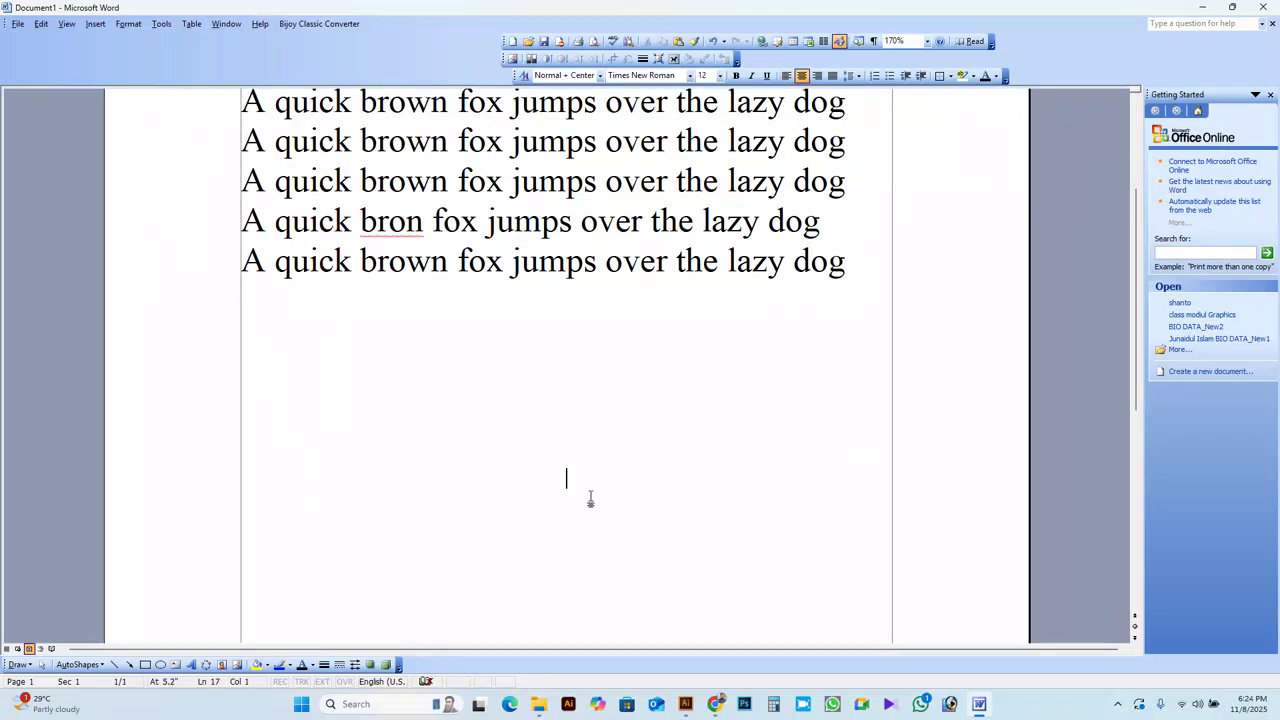
{"action": "key", "text": "ctrl+z"}
{"action": "scroll", "coordinate": [594, 443], "scroll_direction": "up", "scroll_amount": 4}
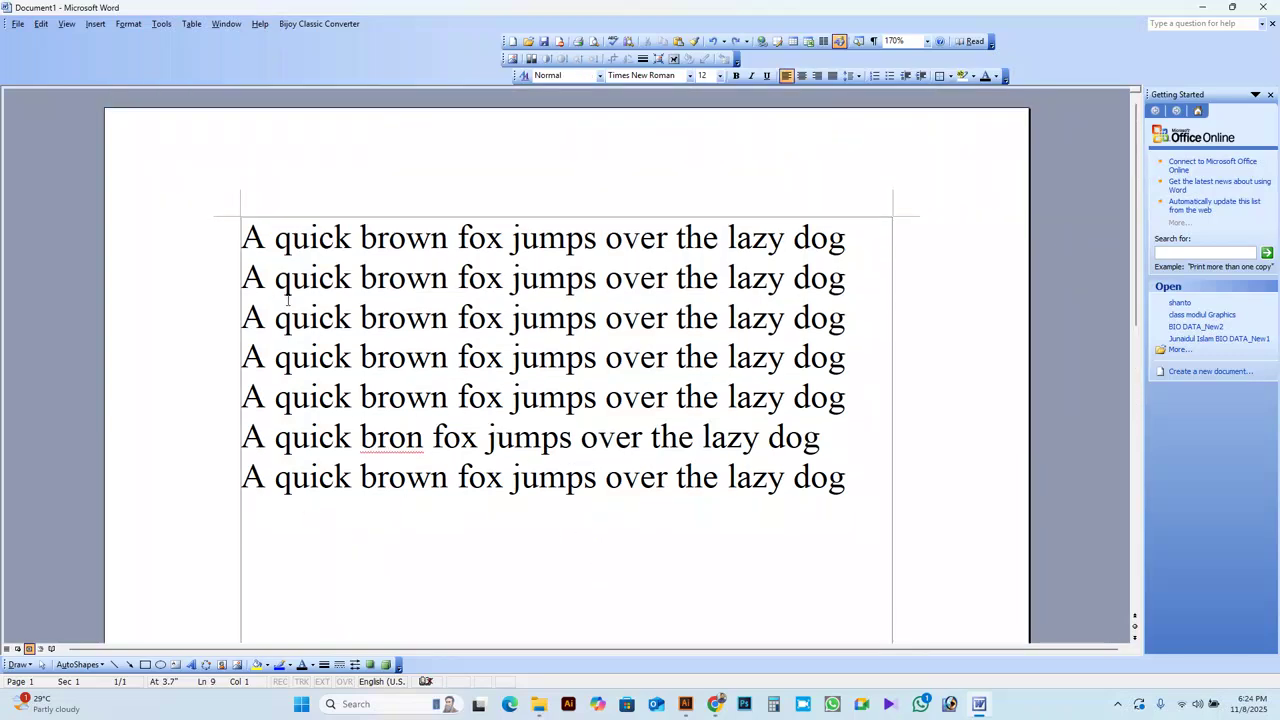
- Place the cursor at the start of the first line and move it forward 15 characters, one at a time
{"action": "left_click", "coordinate": [245, 237]}
{"action": "key", "text": "Right"}
{"action": "key", "text": "Right"}
{"action": "key", "text": "Right"}
{"action": "key", "text": "Right"}
{"action": "key", "text": "Right"}
{"action": "key", "text": "Right"}
{"action": "key", "text": "Right"}
{"action": "key", "text": "Right"}
{"action": "key", "text": "Right"}
{"action": "key", "text": "Right"}
{"action": "key", "text": "Right"}
{"action": "key", "text": "Right"}
{"action": "key", "text": "Right"}
{"action": "key", "text": "Right"}
{"action": "key", "text": "Right"}
- Move the cursor back through the first line character by character and return it to the line's start
{"action": "key", "text": "Left"}
{"action": "key", "text": "Left"}
{"action": "key", "text": "Left"}
{"action": "key", "text": "Left"}
{"action": "key", "text": "Left"}
{"action": "key", "text": "Left"}
{"action": "key", "text": "Left"}
{"action": "key", "text": "Left"}
{"action": "key", "text": "Left"}
{"action": "key", "text": "Left"}
{"action": "key", "text": "Left"}
{"action": "key", "text": "Left"}
{"action": "key", "text": "Home"}
- Move the cursor down six lines one at a time and back up to the first line
{"action": "key", "text": "Down"}
{"action": "key", "text": "Down"}
{"action": "key", "text": "Down"}
{"action": "key", "text": "Down"}
{"action": "key", "text": "Down"}
{"action": "key", "text": "Down"}
{"action": "key", "text": "Up"}
{"action": "key", "text": "Up"}
{"action": "key", "text": "Up"}
{"action": "key", "text": "Up"}
{"action": "key", "text": "Up"}
{"action": "key", "text": "Up"}
- Move the cursor forward seven words along the first line and back again word by word
{"action": "key", "text": "ctrl+Right"}
{"action": "key", "text": "ctrl+Right"}
{"action": "key", "text": "ctrl+Right"}
{"action": "key", "text": "ctrl+Right"}
{"action": "key", "text": "ctrl+Right"}
{"action": "key", "text": "ctrl+Right"}
{"action": "key", "text": "ctrl+Right"}
{"action": "key", "text": "ctrl+Left"}
{"action": "key", "text": "ctrl+Left"}
{"action": "key", "text": "ctrl+Left"}
{"action": "key", "text": "ctrl+Left"}
{"action": "key", "text": "ctrl+Left"}
{"action": "key", "text": "ctrl+Left"}
{"action": "key", "text": "ctrl+Left"}
- Move the cursor character by character and line by line, forward and down, to the middle of the fourth line
{"action": "key", "text": "Right"}
{"action": "key", "text": "Right"}
{"action": "key", "text": "Right"}
{"action": "key", "text": "Right"}
{"action": "key", "text": "Right"}
{"action": "key", "text": "Right"}
{"action": "key", "text": "Right"}
{"action": "key", "text": "Right"}
{"action": "key", "text": "Down"}
{"action": "key", "text": "Down"}
{"action": "key", "text": "Up"}
{"action": "key", "text": "Right"}
{"action": "key", "text": "Right"}
{"action": "key", "text": "Right"}
{"action": "key", "text": "Right"}
{"action": "key", "text": "Right"}
{"action": "key", "text": "Down"}
{"action": "key", "text": "Down"}
- Move the cursor up two lines and back character by character toward the beginning of the text
{"action": "key", "text": "Left"}
{"action": "key", "text": "Up"}
{"action": "key", "text": "Up"}
{"action": "key", "text": "Left"}
{"action": "key", "text": "Left"}
{"action": "key", "text": "Left"}
{"action": "key", "text": "Left"}
{"action": "key", "text": "Left"}
{"action": "key", "text": "Left"}
{"action": "key", "text": "Left"}
{"action": "key", "text": "Left"}
{"action": "key", "text": "Left"}
{"action": "key", "text": "Left"}
{"action": "key", "text": "Left"}
{"action": "key", "text": "Left"}
{"action": "key", "text": "Left"}
- Practise selecting text across the third and fourth lines and "A quick brown" in the third line, clearing each selection
{"action": "left_click", "coordinate": [250, 316]}
{"action": "left_click_drag", "start_coordinate": [250, 316], "coordinate": [674, 357]}
{"action": "left_click", "coordinate": [336, 424]}
{"action": "left_click_drag", "start_coordinate": [243, 317], "coordinate": [382, 318]}
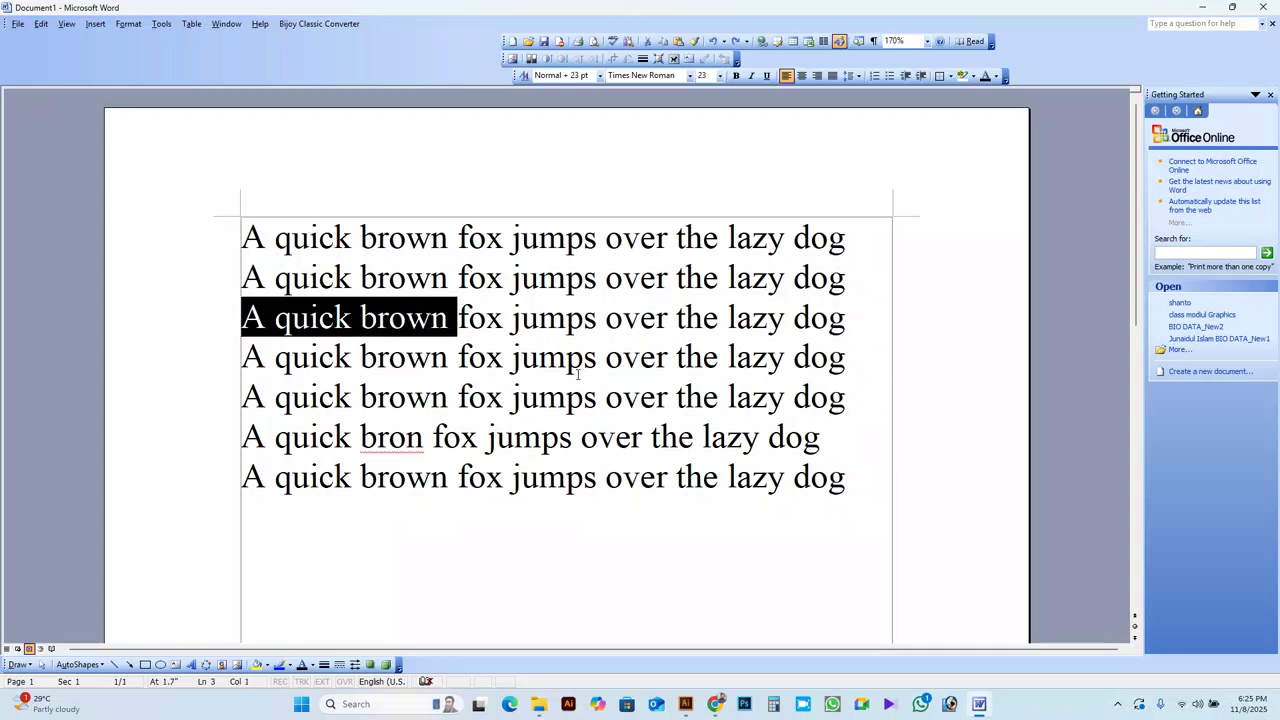
{"action": "left_click", "coordinate": [405, 397]}
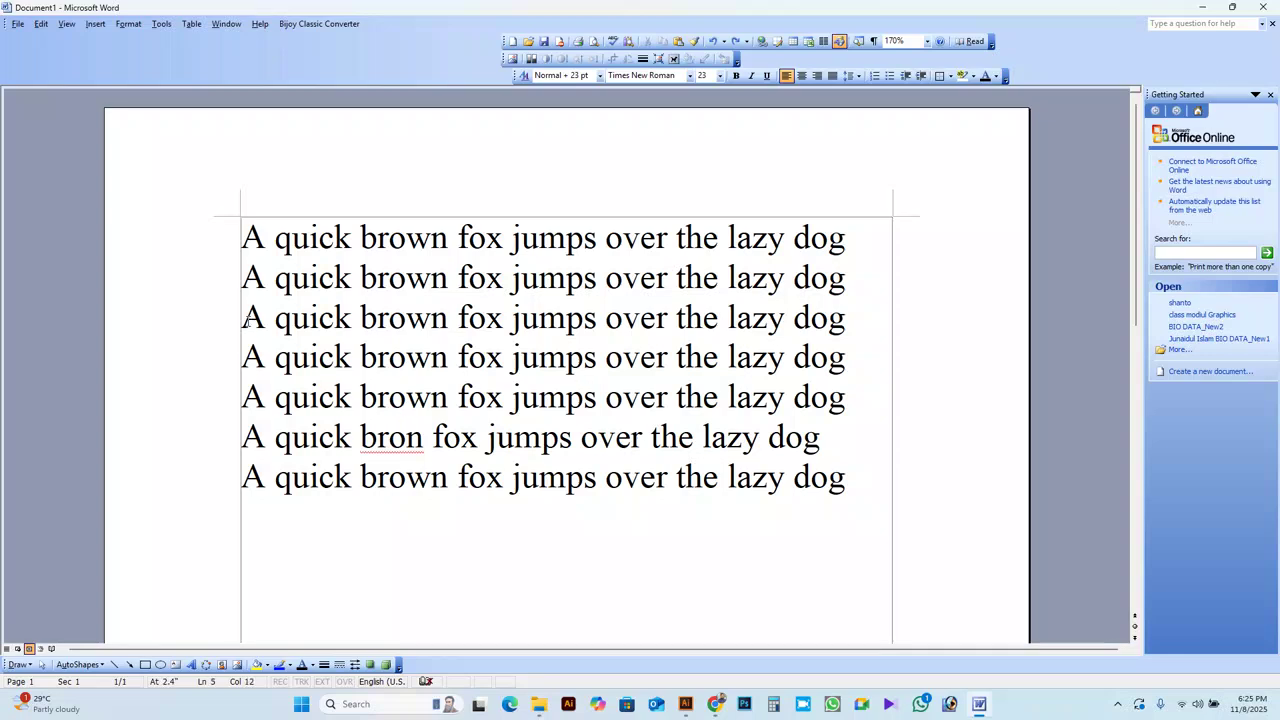
- Delete "A quick brown" from the third line, and remove the remainder of that line
{"action": "left_click_drag", "start_coordinate": [243, 317], "coordinate": [380, 319]}
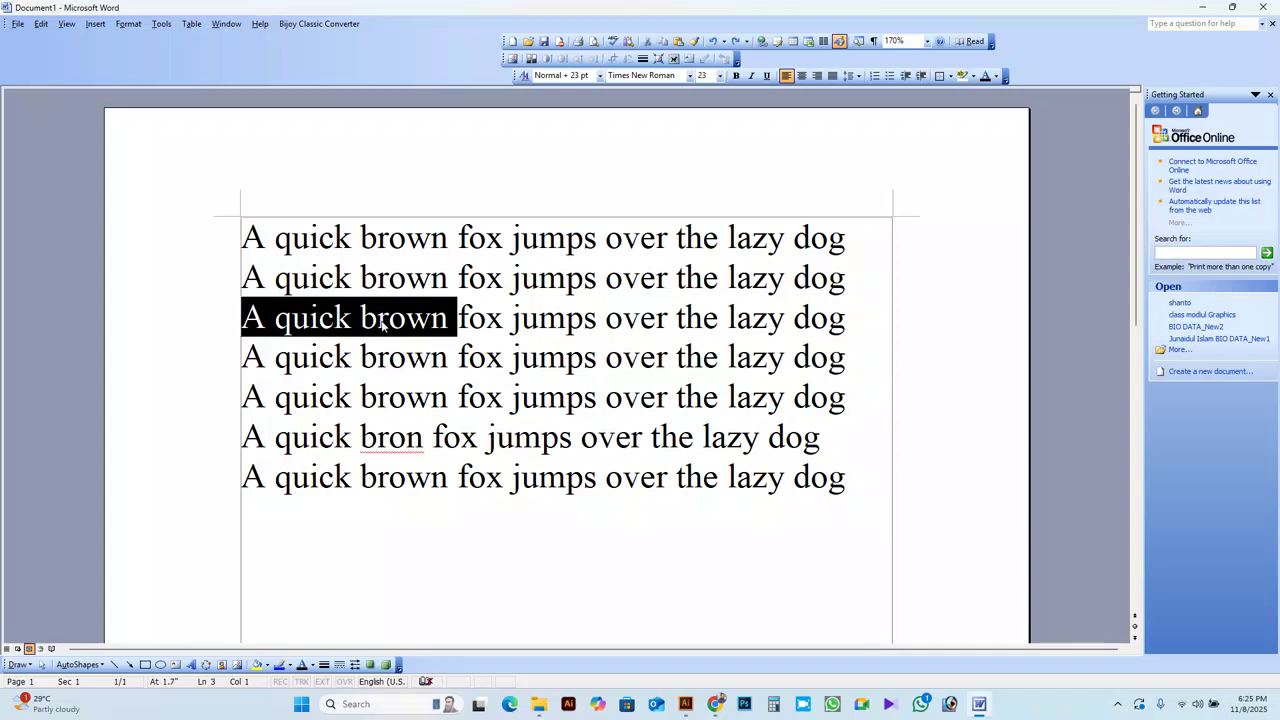
{"action": "key", "text": "Delete"}
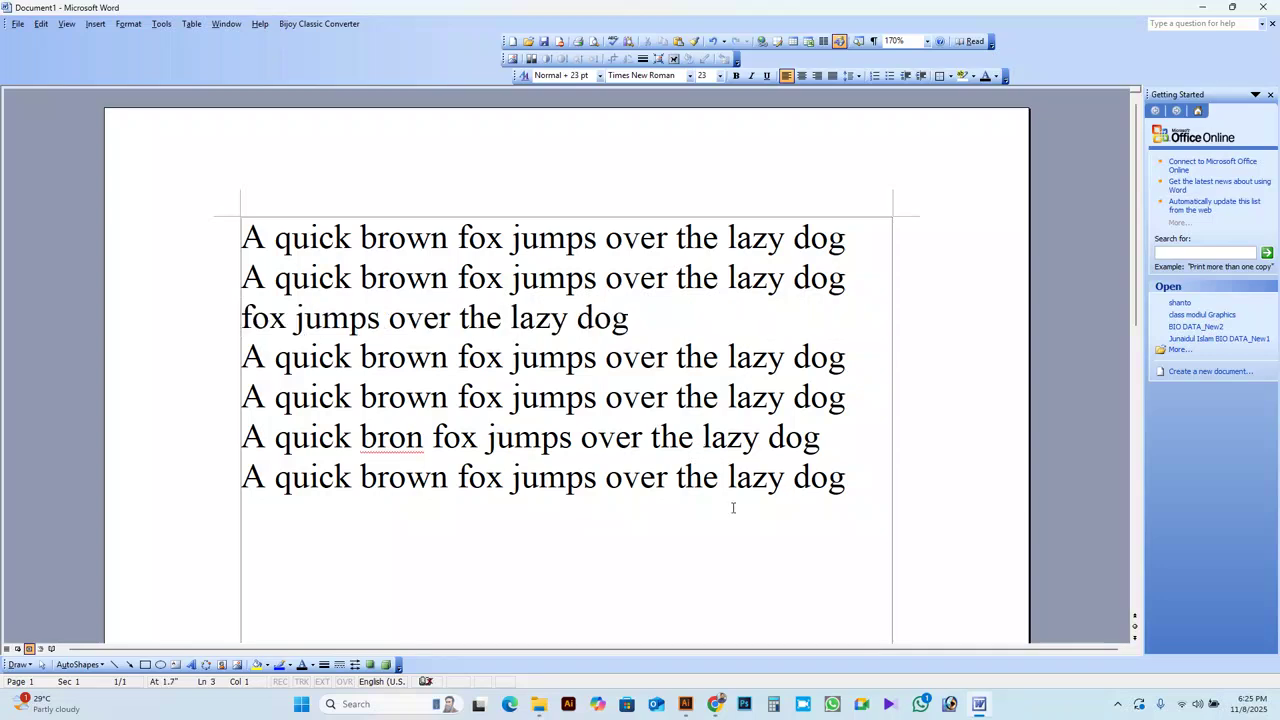
{"action": "left_click", "coordinate": [146, 328]}
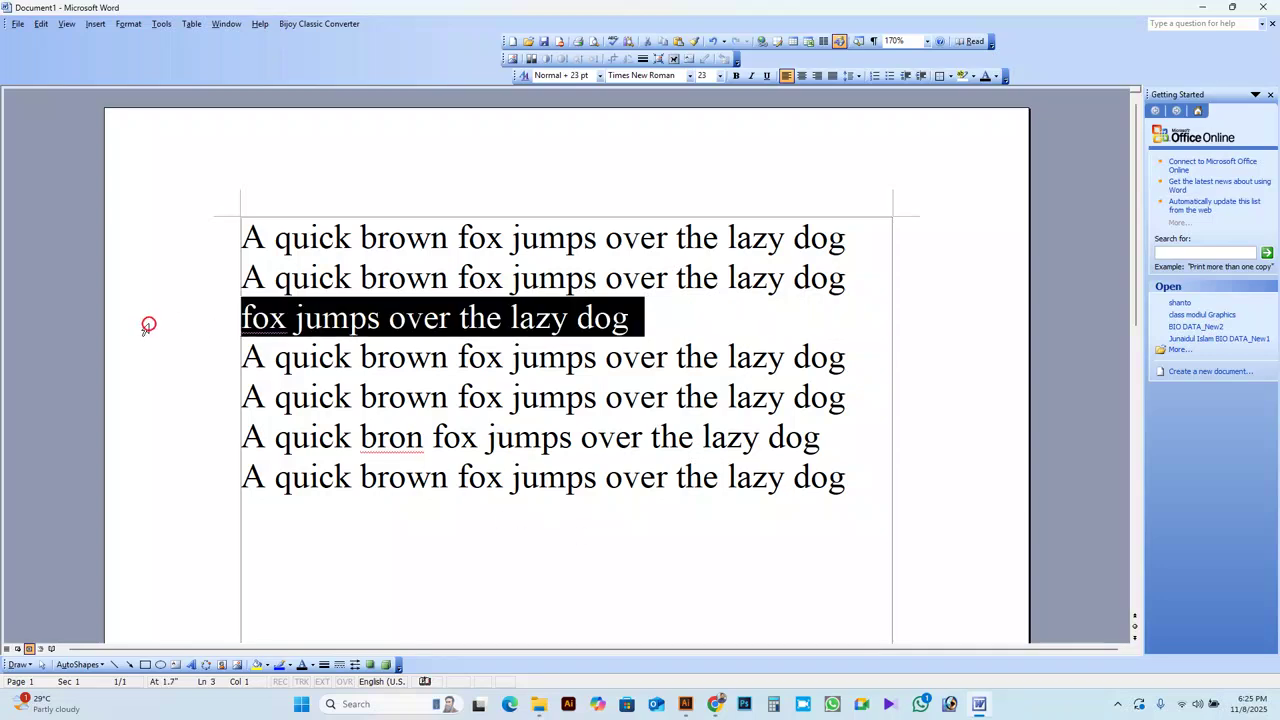
{"action": "key", "text": "Delete"}
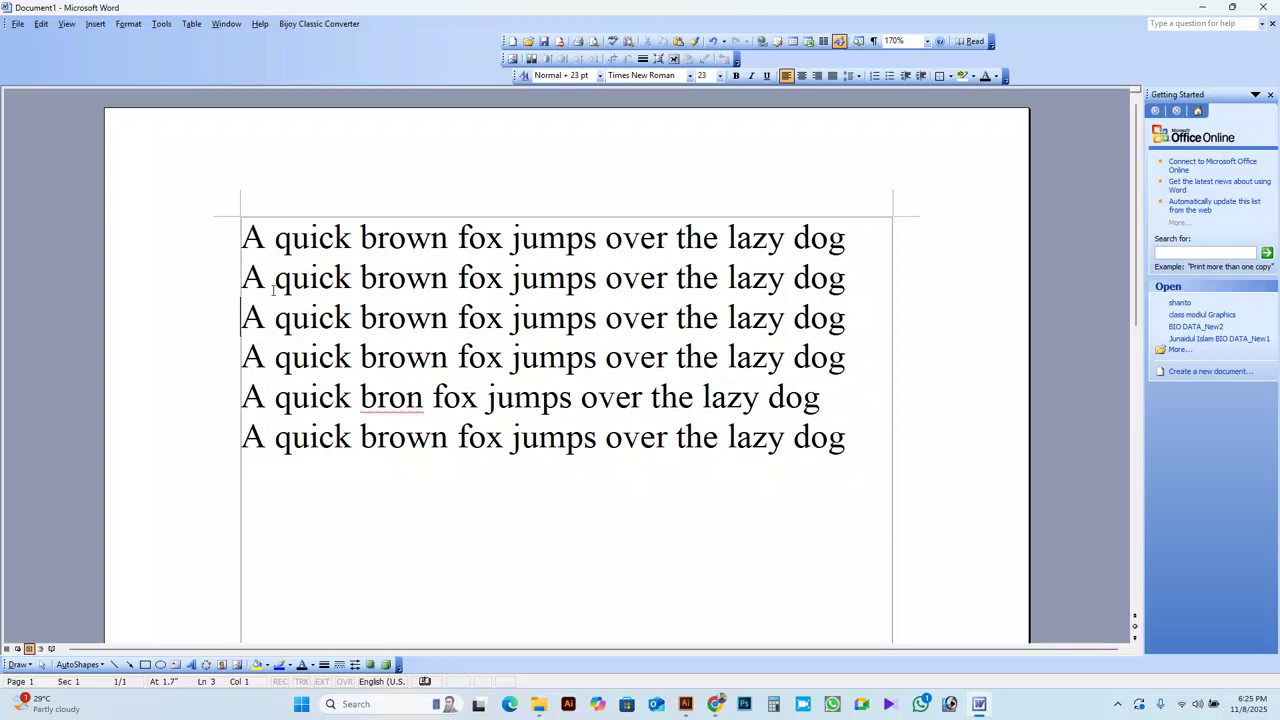
- Delete the fourth line and the line containing the misspelled "bron", each as a whole line
{"action": "left_click", "coordinate": [166, 357]}
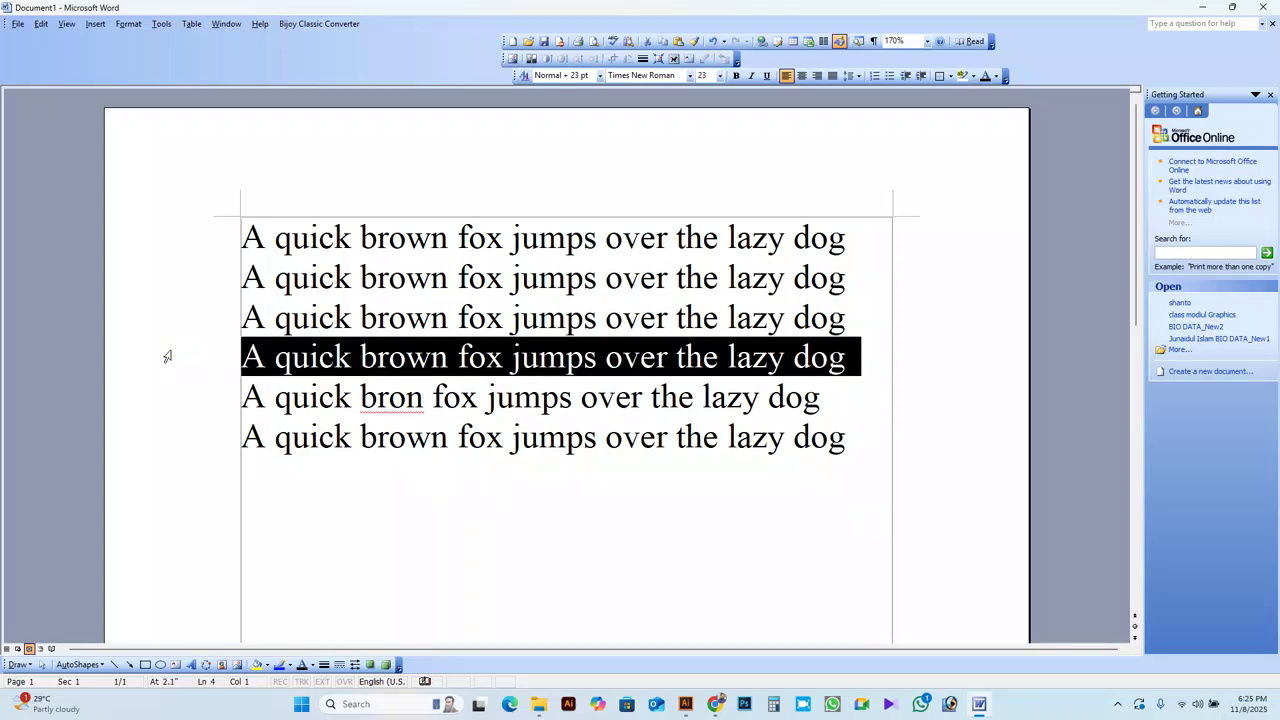
{"action": "key", "text": "Delete"}
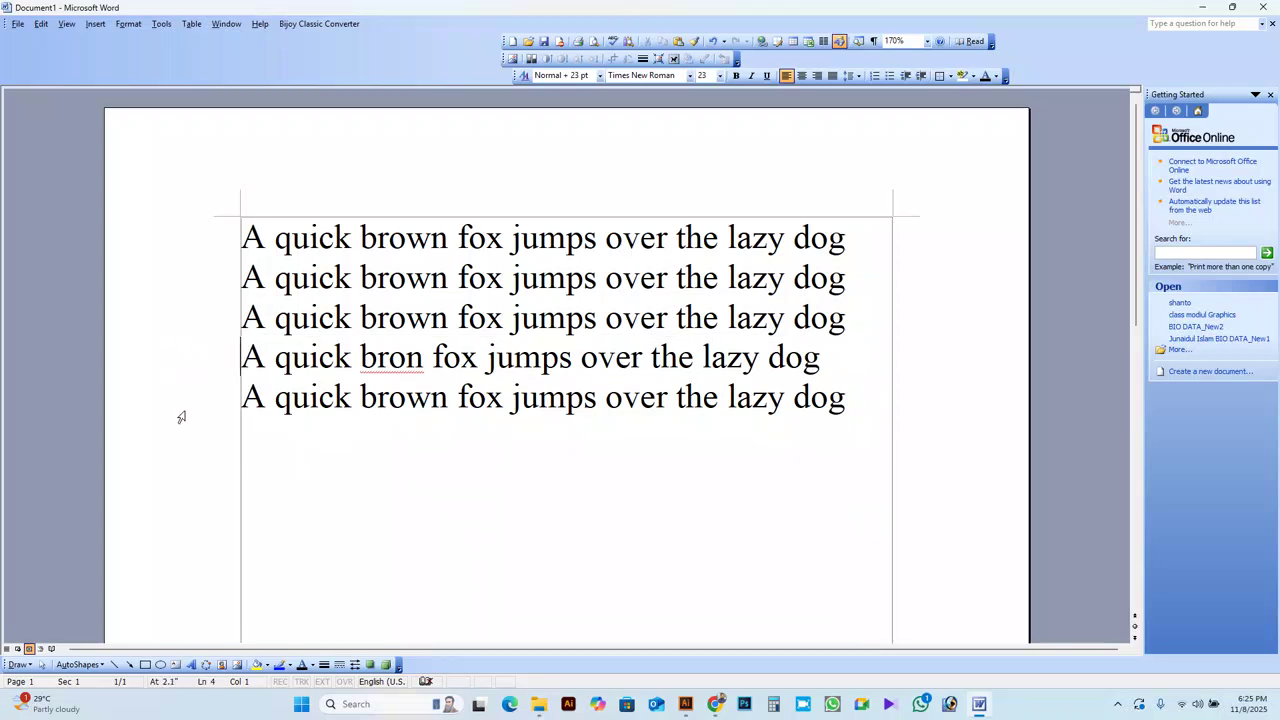
{"action": "left_click", "coordinate": [181, 388]}
{"action": "left_click", "coordinate": [181, 357]}
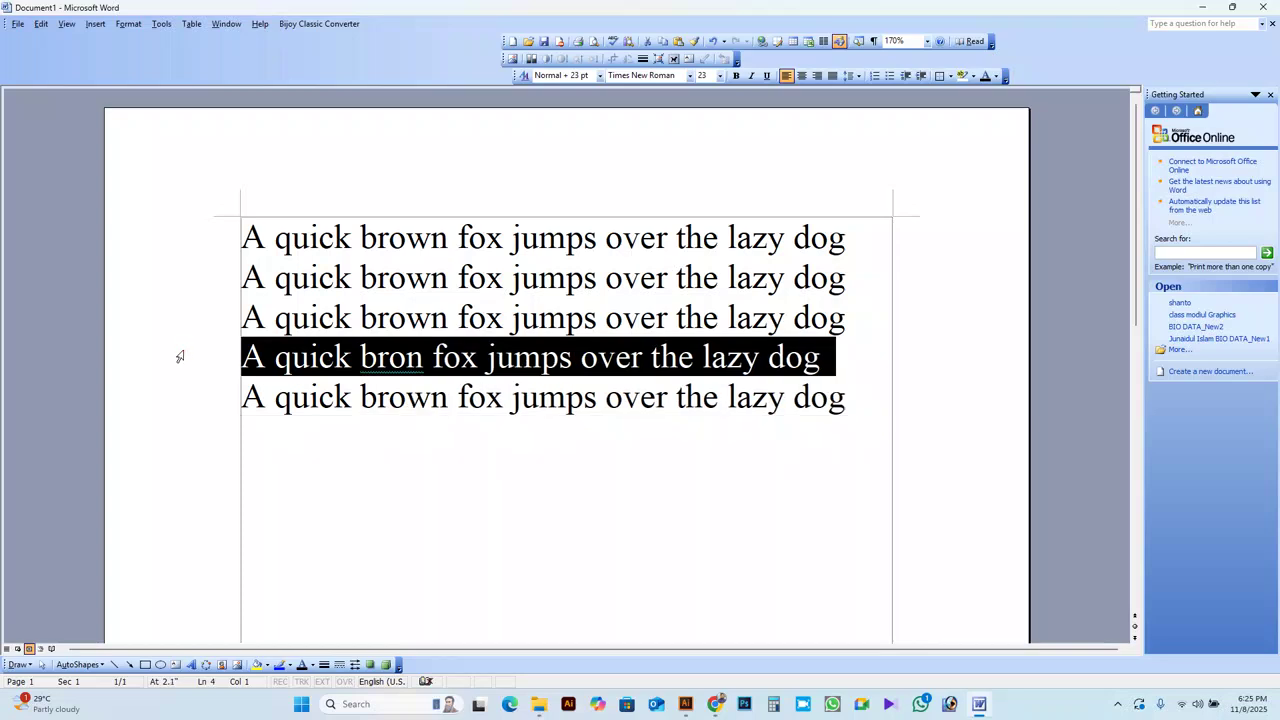
{"action": "key", "text": "Delete"}
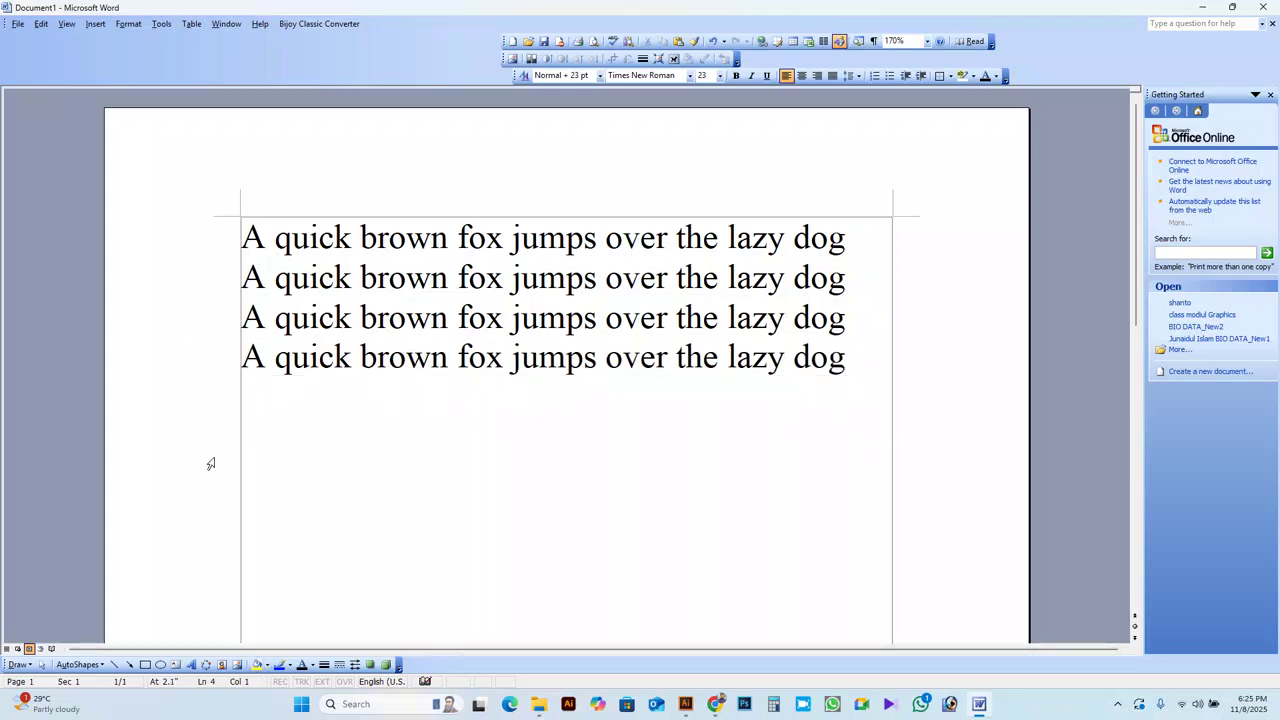
- Select "A quick brown fox" in the first line by extending the selection character by character from the line's start
{"action": "left_click", "coordinate": [245, 243]}
{"action": "key", "text": "shift+Right"}
{"action": "key", "text": "shift+Right"}
{"action": "key", "text": "shift+Right"}
{"action": "key", "text": "shift+Right"}
{"action": "key", "text": "shift+Right"}
{"action": "key", "text": "shift+Right"}
{"action": "key", "text": "shift+Right"}
{"action": "key", "text": "shift+Right"}
{"action": "key", "text": "shift+Right"}
{"action": "key", "text": "shift+Right"}
{"action": "key", "text": "shift+Right"}
{"action": "key", "text": "shift+Right"}
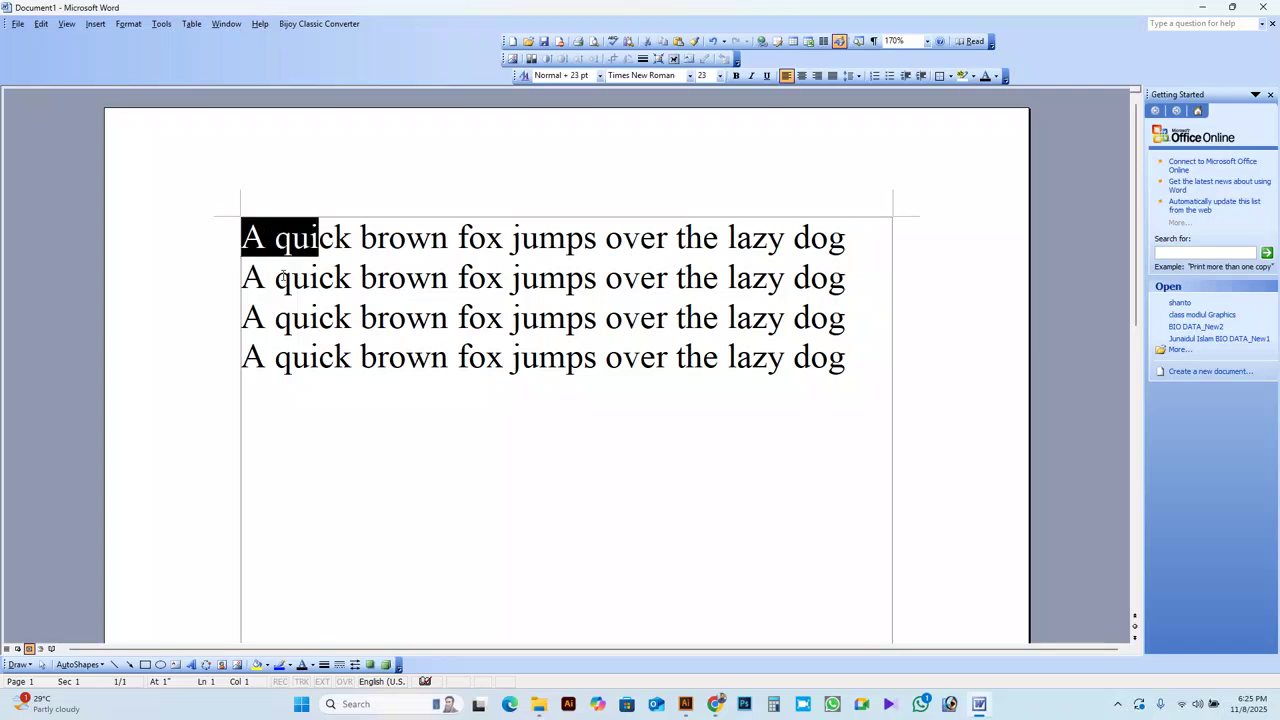
{"action": "key", "text": "shift+Right"}
{"action": "key", "text": "shift+Right"}
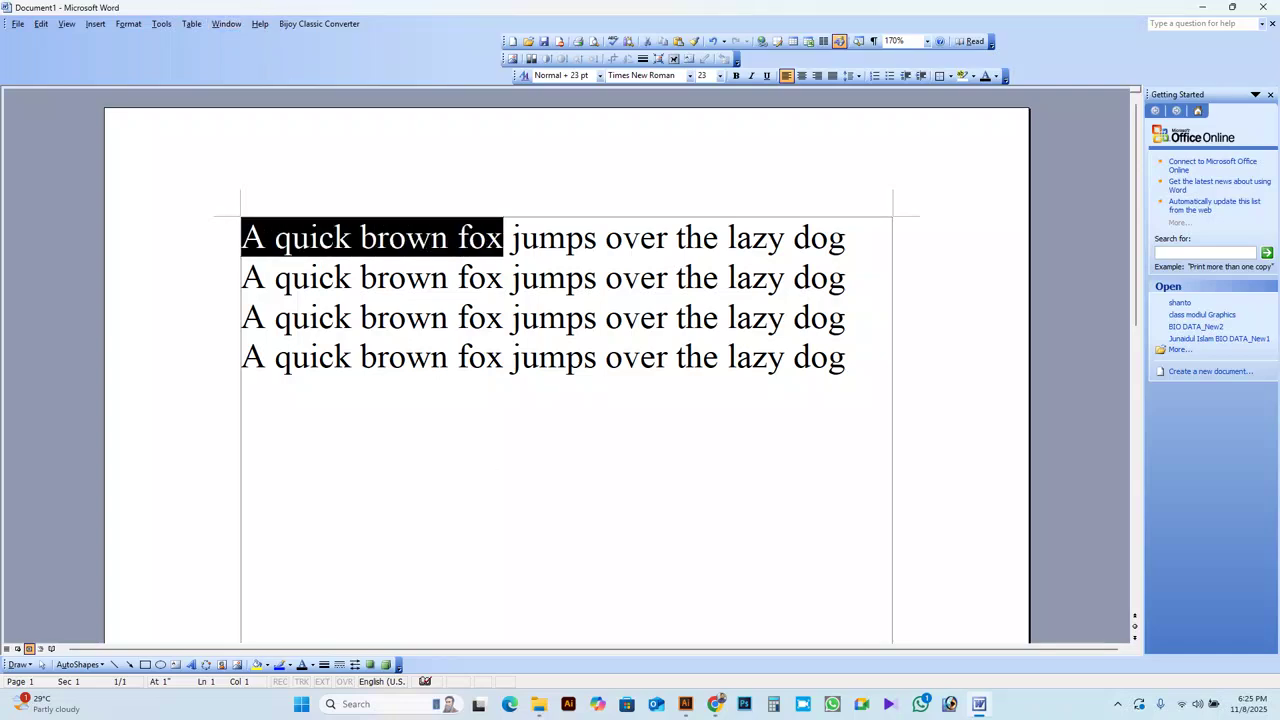
- Select "jumps over the lazy dog" in the second line by extending the selection backward from the line's end
{"action": "left_click", "coordinate": [869, 276]}
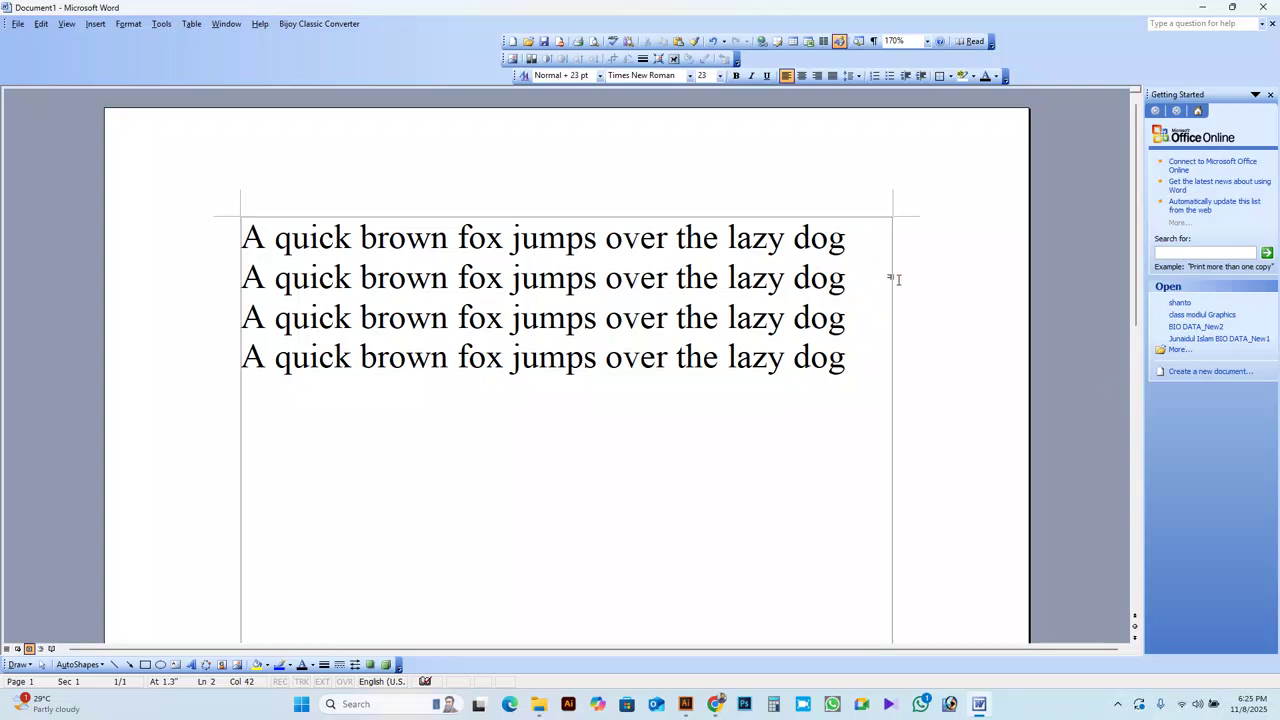
{"action": "key", "text": "shift+Left"}
{"action": "key", "text": "shift+Left"}
{"action": "key", "text": "shift+Left"}
{"action": "key", "text": "shift+Left"}
{"action": "key", "text": "shift+Left"}
{"action": "key", "text": "shift+Left"}
{"action": "key", "text": "shift+Left"}
{"action": "key", "text": "shift+Left"}
{"action": "key", "text": "shift+Left"}
{"action": "key", "text": "shift+Left"}
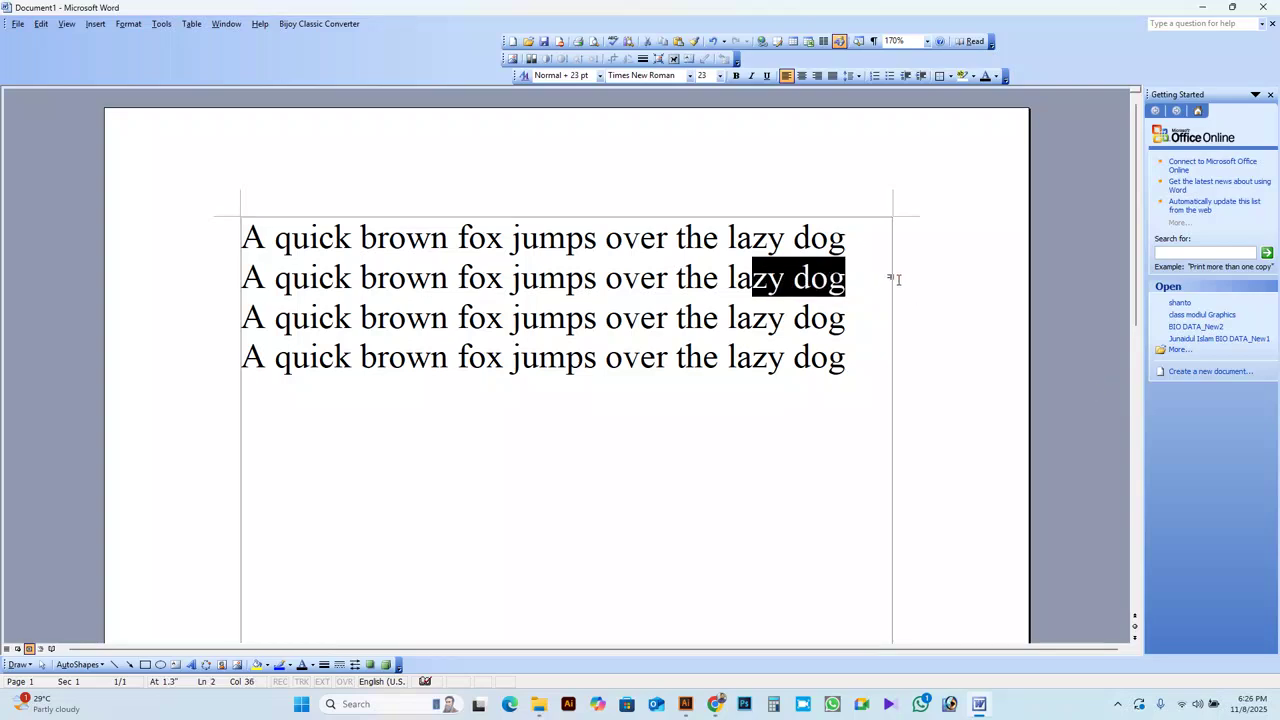
{"action": "key", "text": "shift+Left"}
{"action": "key", "text": "shift+Left"}
{"action": "key", "text": "shift+Left"}
{"action": "key", "text": "shift+Left"}
{"action": "key", "text": "shift+Left"}
{"action": "key", "text": "shift+Left"}
{"action": "key", "text": "shift+Left"}
{"action": "key", "text": "shift+Left"}
{"action": "key", "text": "shift+Left"}
{"action": "key", "text": "shift+Left"}
{"action": "key", "text": "shift+Left"}
{"action": "key", "text": "shift+Left"}
{"action": "key", "text": "shift+Left"}
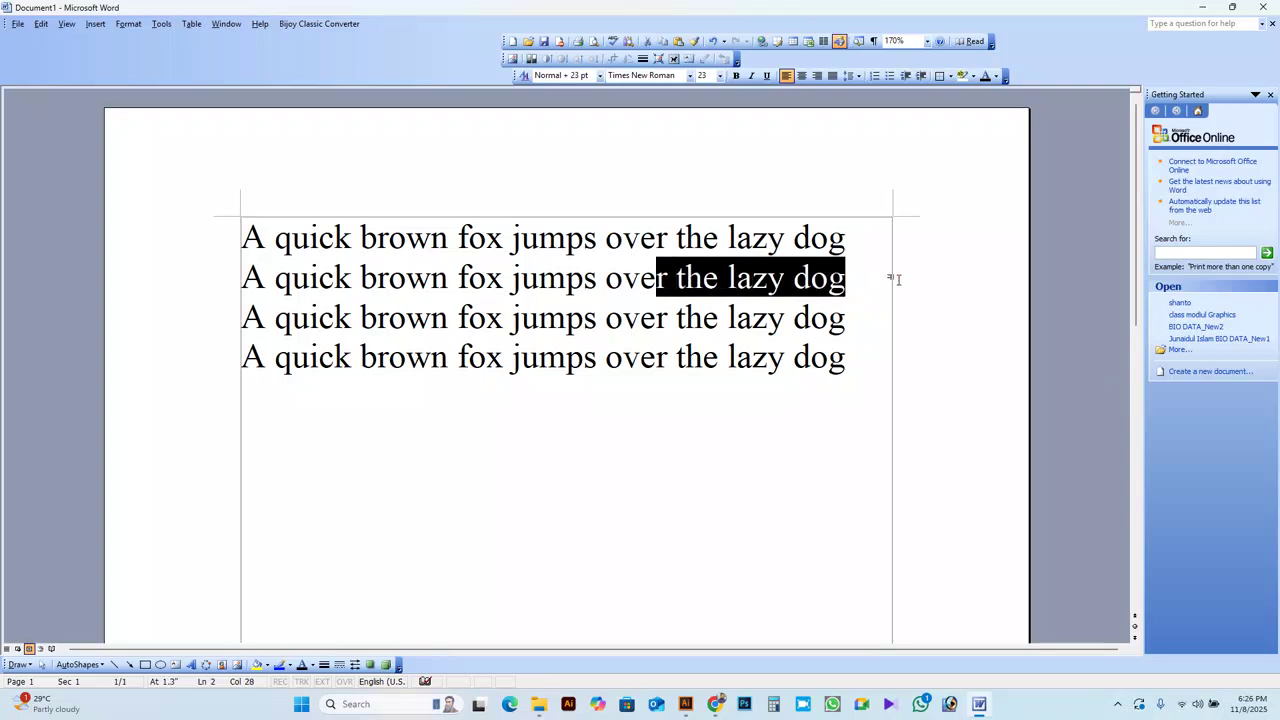
{"action": "key", "text": "shift+Left"}
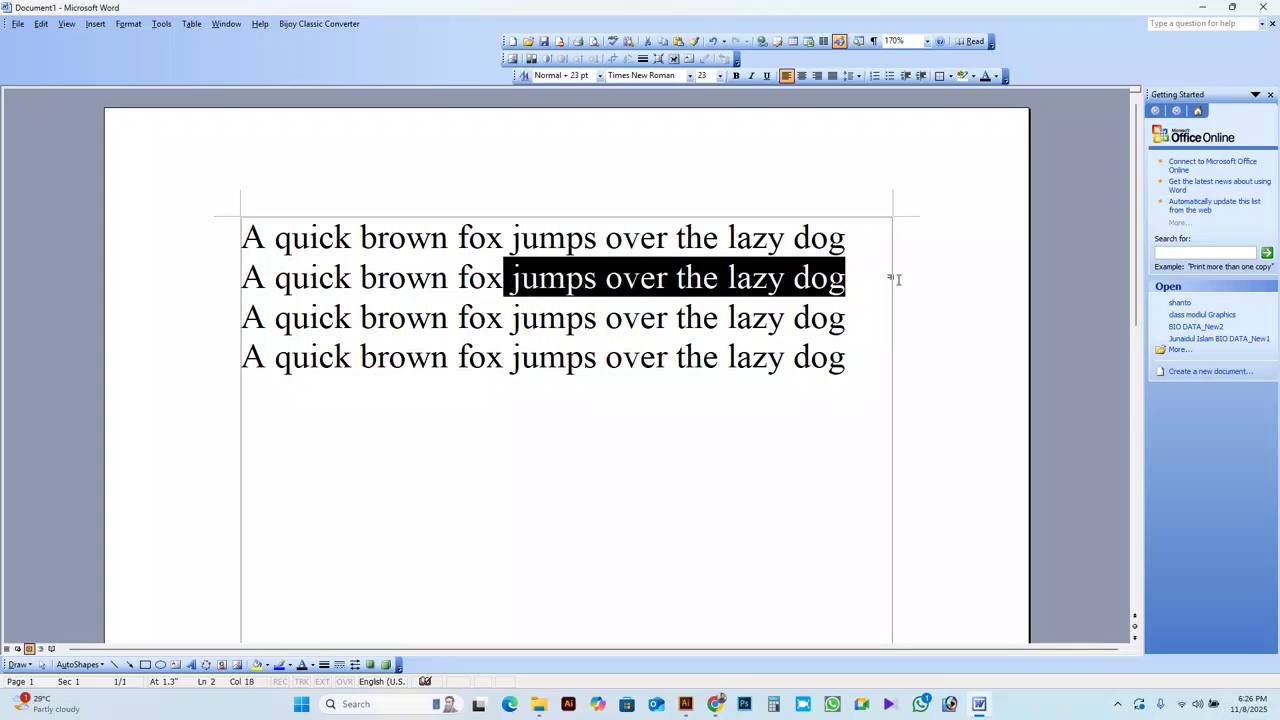
- Copy all four text lines and paste them three times below the existing text
{"action": "left_click_drag", "start_coordinate": [137, 248], "coordinate": [143, 394]}
{"action": "key", "text": "ctrl+c"}
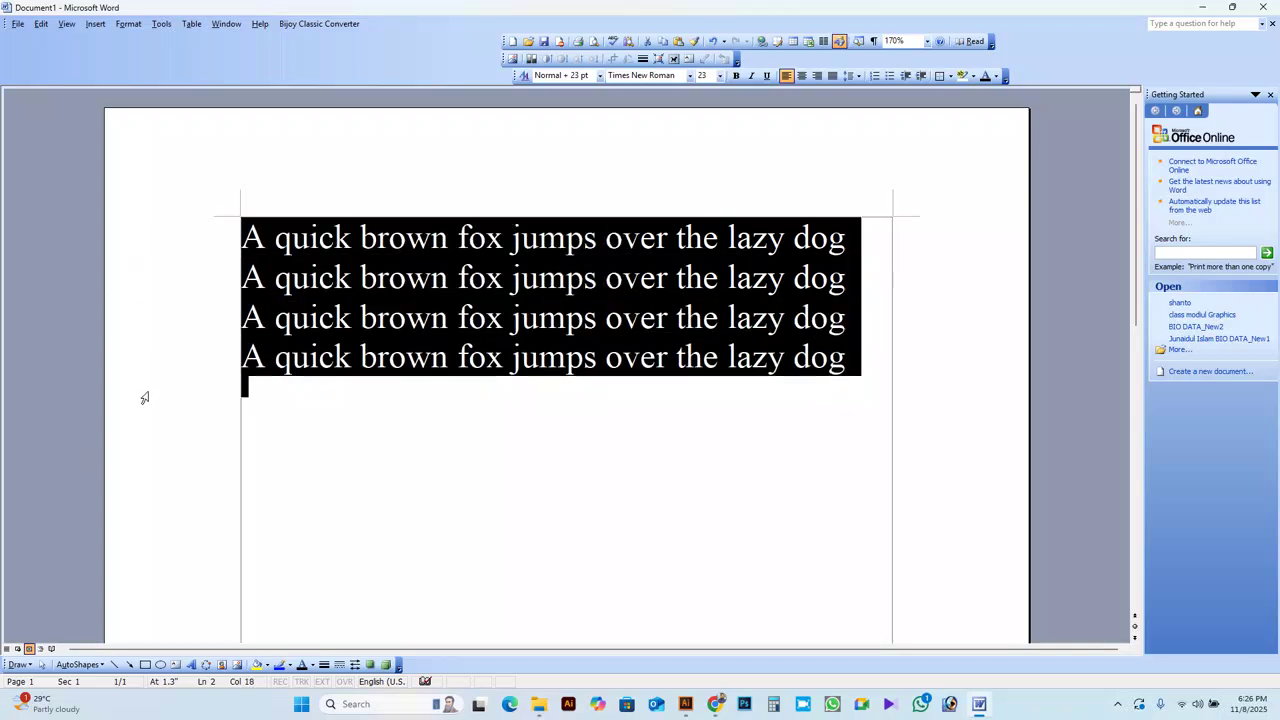
{"action": "left_click", "coordinate": [265, 400]}
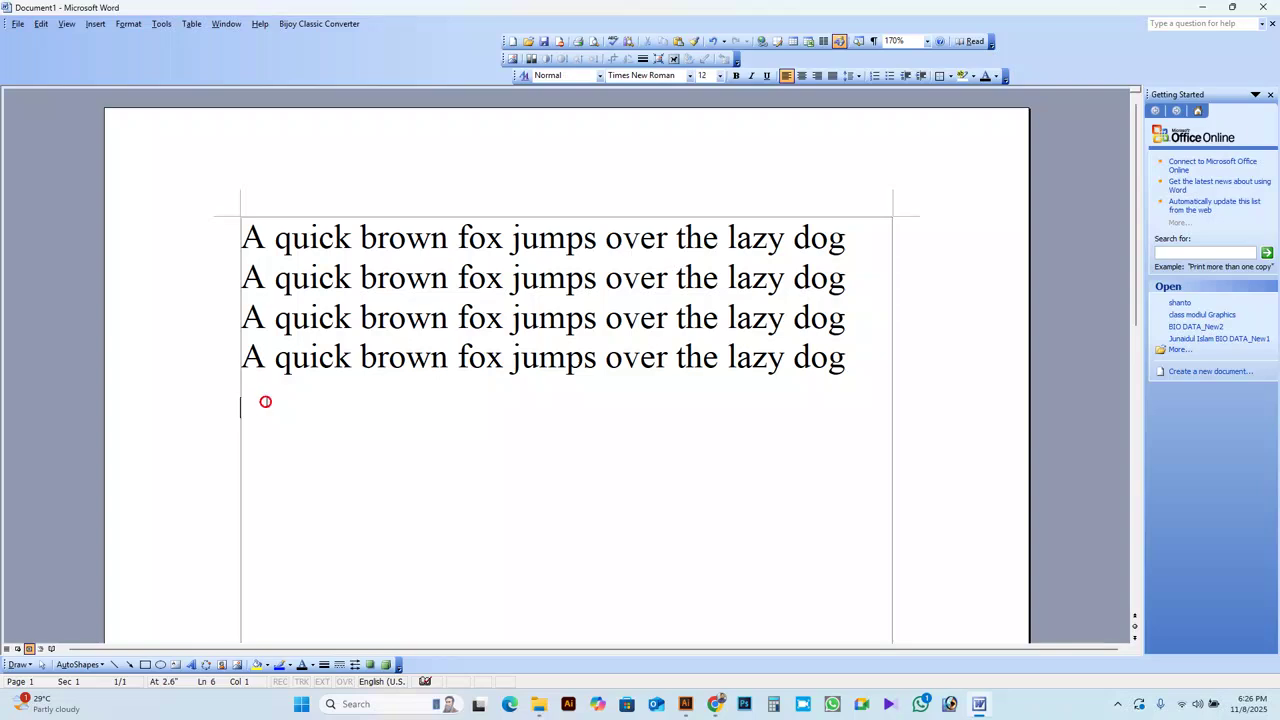
{"action": "left_click", "coordinate": [264, 383]}
{"action": "key", "text": "ctrl+v"}
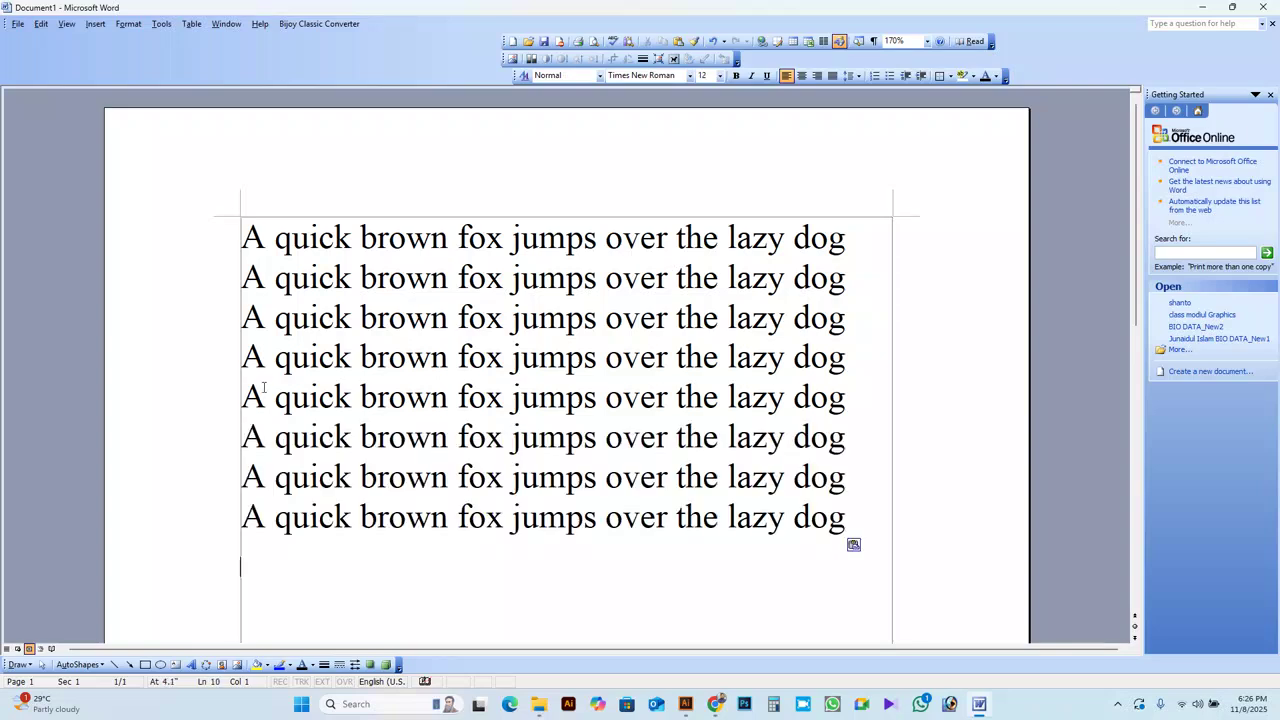
{"action": "key", "text": "ctrl+v"}
{"action": "key", "text": "ctrl+v"}
- Select the whole first line and extend the selection downward line by line through the copied text blocks
{"action": "scroll", "coordinate": [269, 460], "scroll_direction": "up", "scroll_amount": 3}
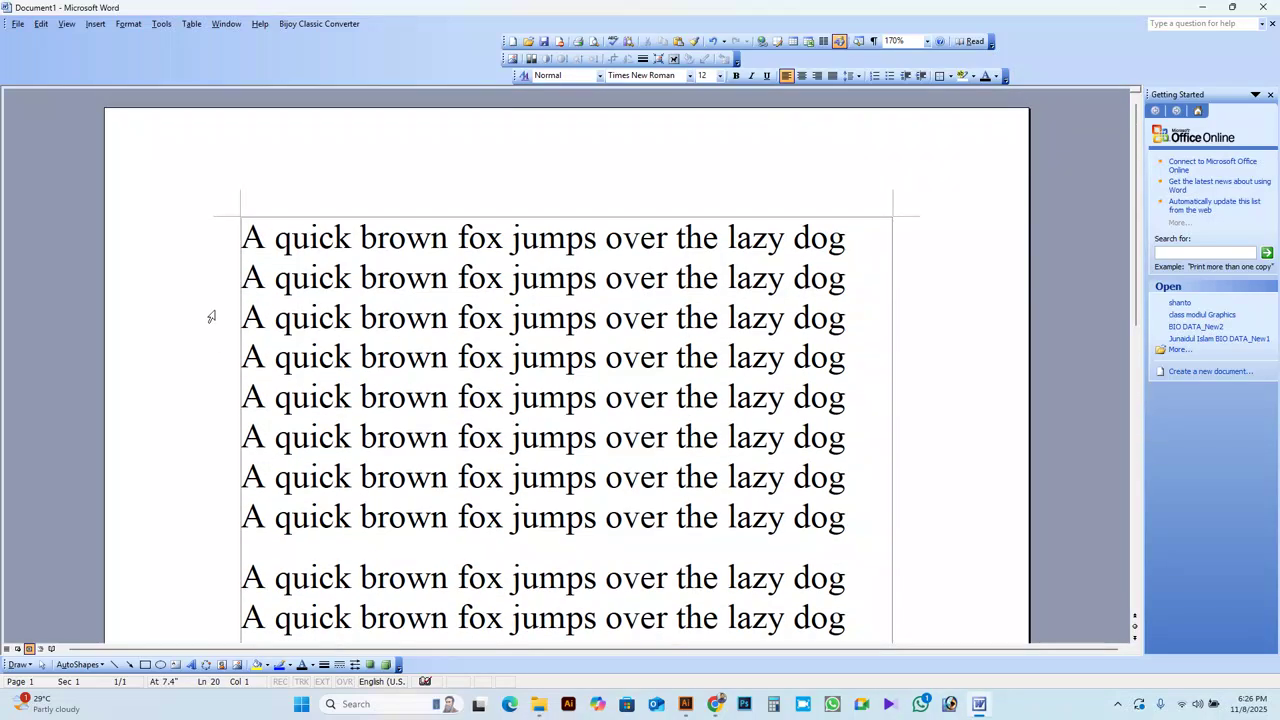
{"action": "left_click", "coordinate": [178, 238]}
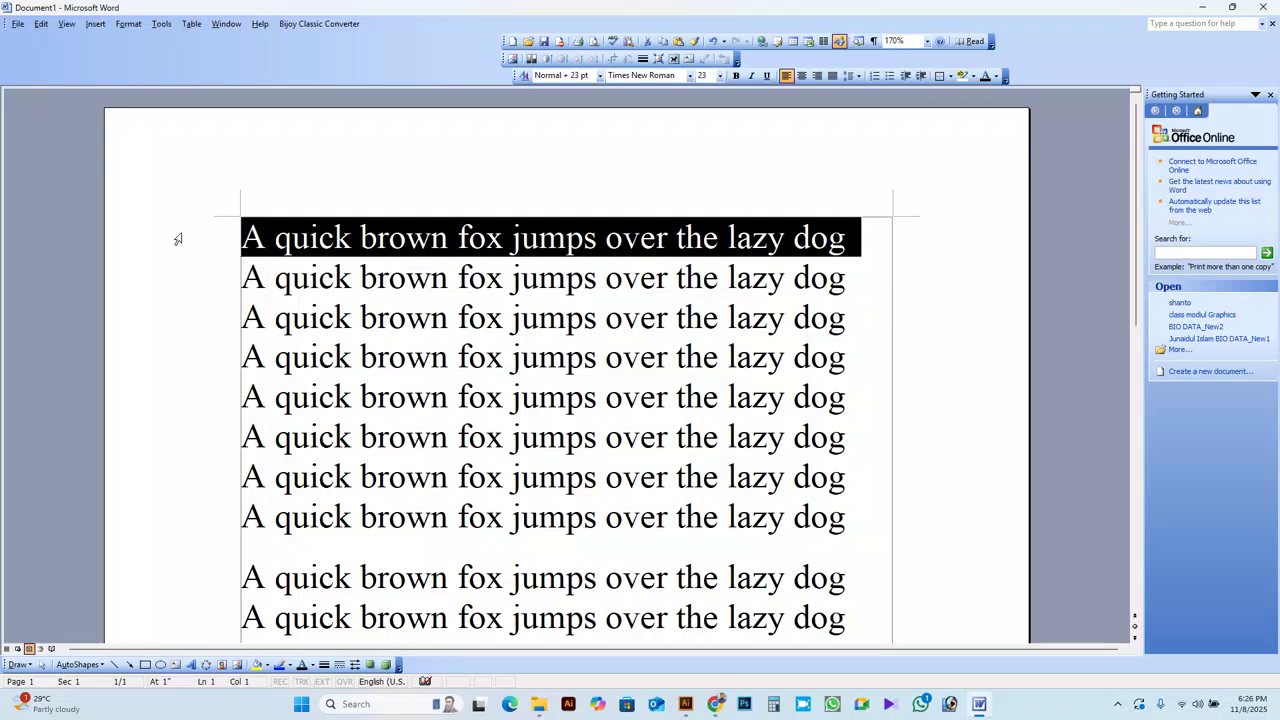
{"action": "key", "text": "shift+Down"}
{"action": "key", "text": "shift+Down"}
{"action": "key", "text": "shift+Down"}
{"action": "key", "text": "shift+Down"}
{"action": "key", "text": "shift+Down"}
{"action": "key", "text": "shift+Down"}
{"action": "key", "text": "shift+Down"}
{"action": "key", "text": "shift+Down"}
{"action": "key", "text": "shift+Down"}
{"action": "key", "text": "shift+Down"}
{"action": "key", "text": "shift+Down"}
{"action": "key", "text": "shift+Down"}
{"action": "key", "text": "shift+Down"}
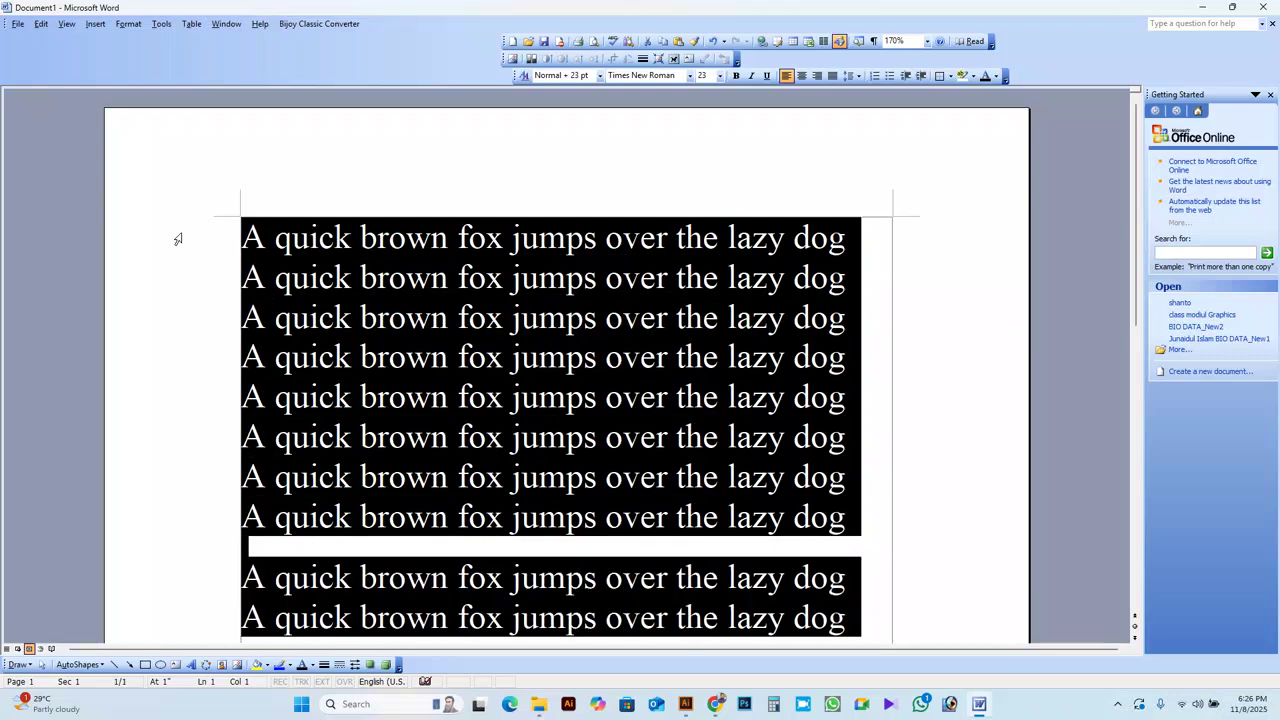
{"action": "key", "text": "shift+Down"}
{"action": "key", "text": "Down"}
{"action": "scroll", "coordinate": [40, 251], "scroll_direction": "down", "scroll_amount": 1}
{"action": "scroll", "coordinate": [40, 251], "scroll_direction": "up", "scroll_amount": 2}
- Select the first seven text lines by extending the selection upward line by line from the start of the eighth line
{"action": "left_click", "coordinate": [240, 457]}
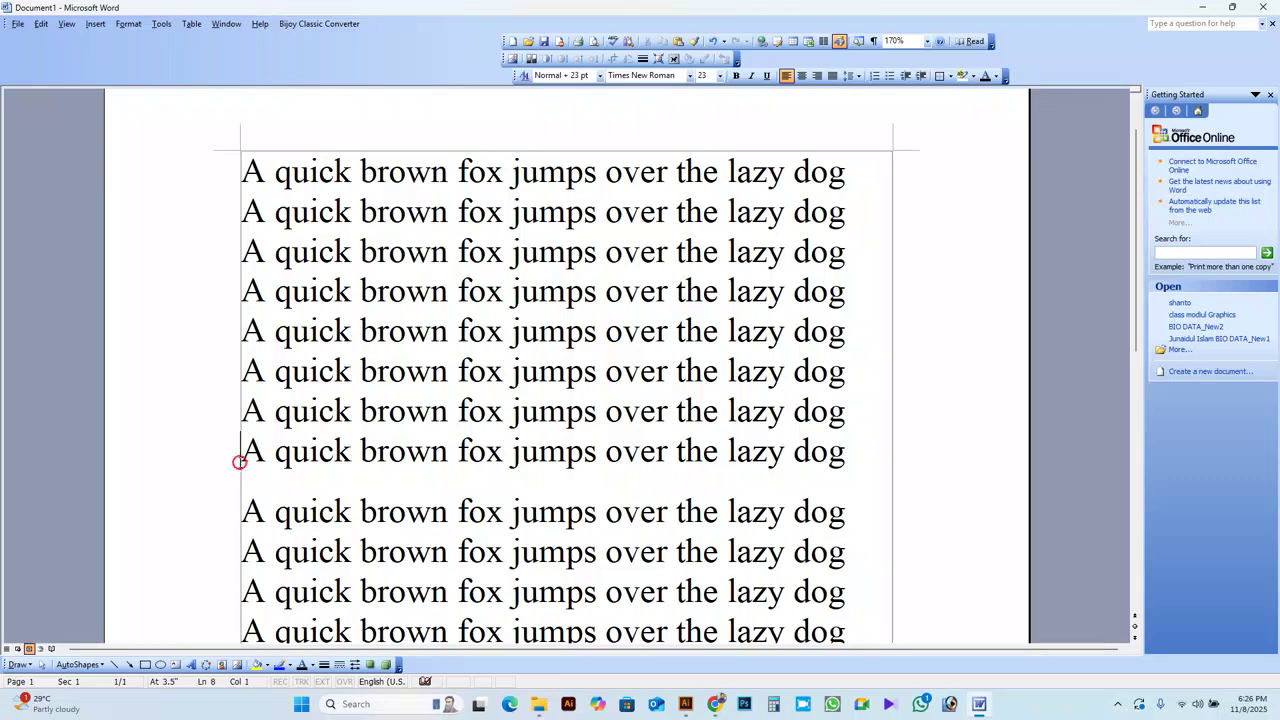
{"action": "key", "text": "shift+Up"}
{"action": "key", "text": "shift+Up"}
{"action": "key", "text": "shift+Up"}
{"action": "key", "text": "shift+Up"}
{"action": "key", "text": "shift+Up"}
{"action": "key", "text": "shift+Up"}
{"action": "key", "text": "shift+Up"}
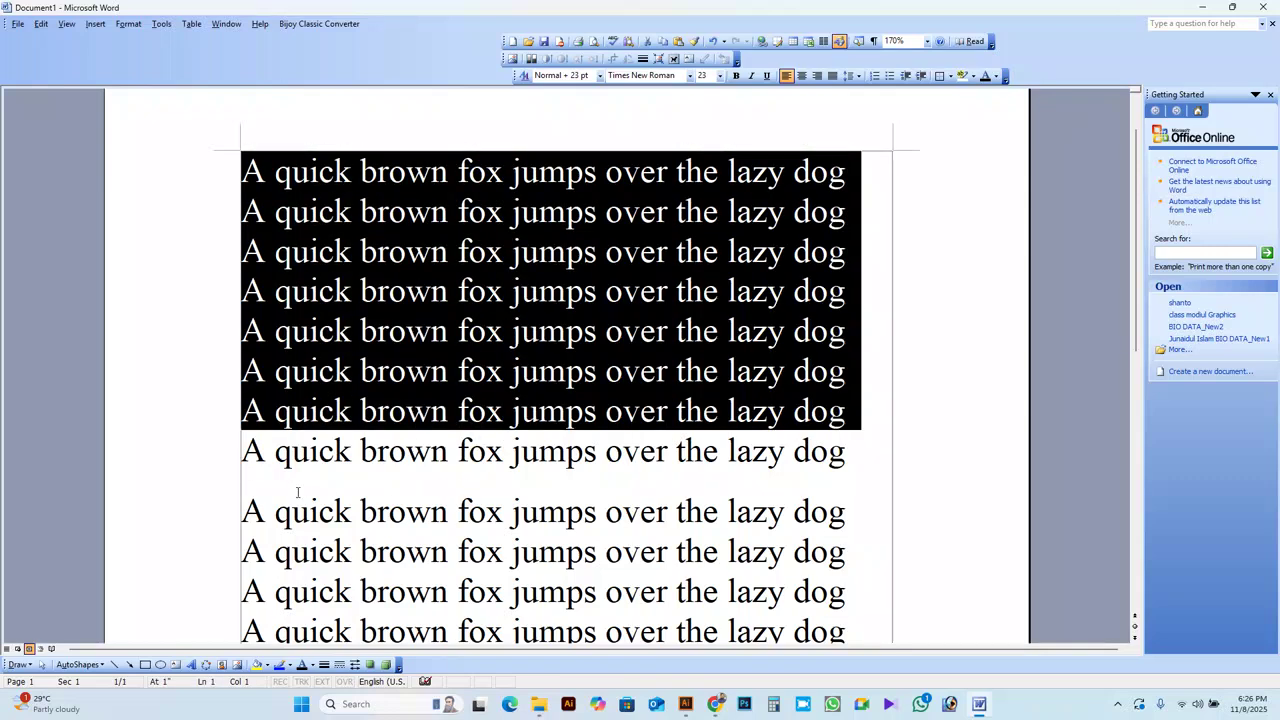
- Delete the first eight text lines with the blank line below them, and the last four text lines with their adjoining blank lines
{"action": "left_click_drag", "start_coordinate": [194, 182], "coordinate": [220, 485]}
{"action": "key", "text": "Delete"}
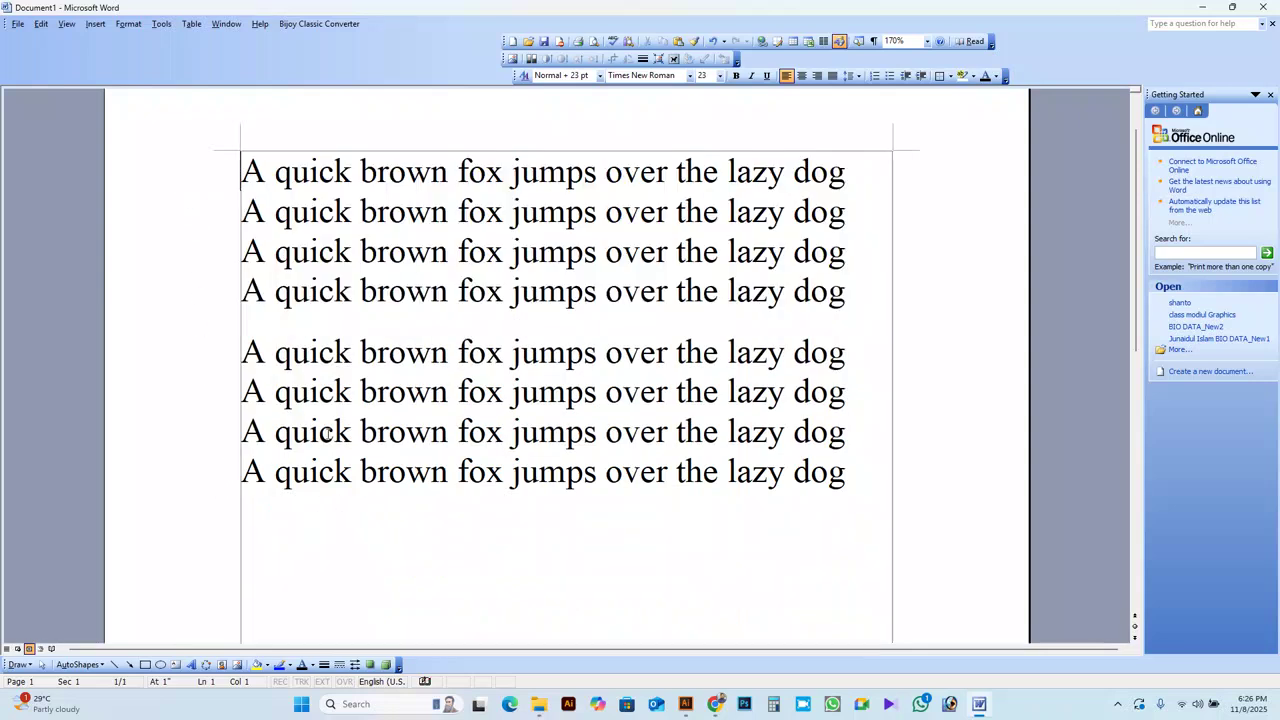
{"action": "left_click", "coordinate": [254, 320]}
{"action": "key", "text": "shift+Down"}
{"action": "key", "text": "shift+Down"}
{"action": "key", "text": "shift+Down"}
{"action": "key", "text": "shift+Down"}
{"action": "key", "text": "shift+Down"}
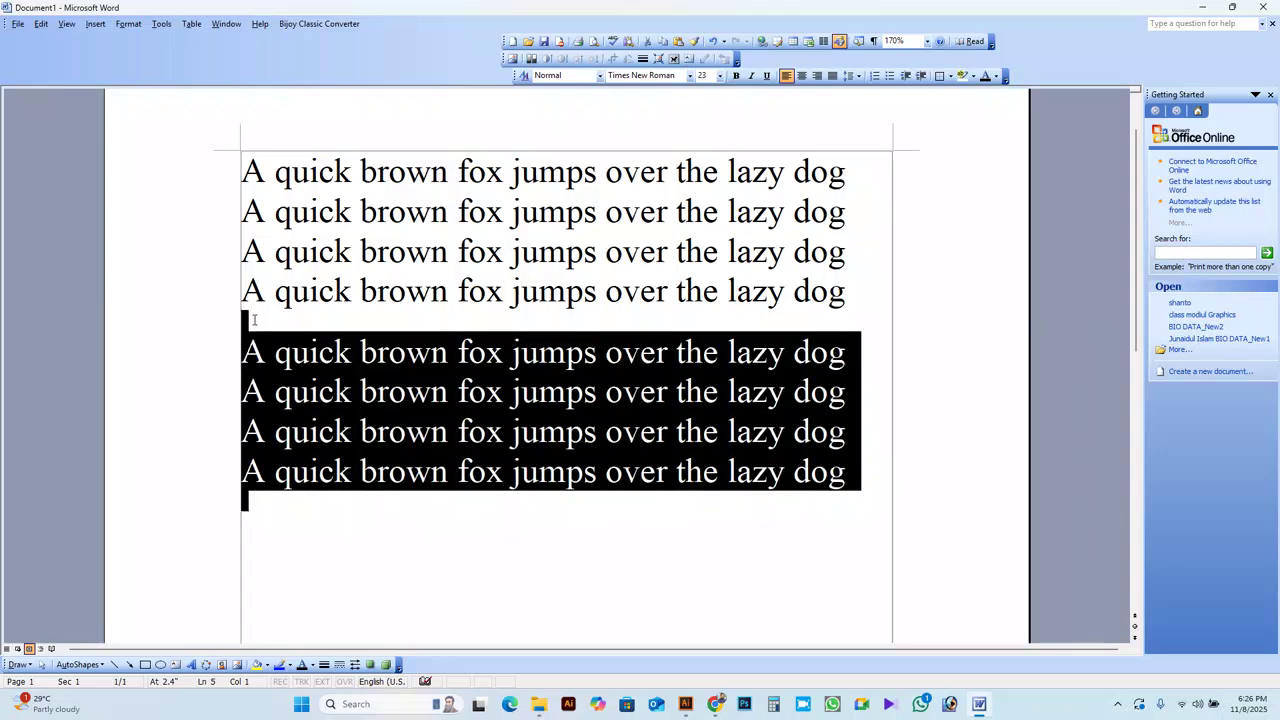
{"action": "key", "text": "shift+Down"}
{"action": "key", "text": "Delete"}
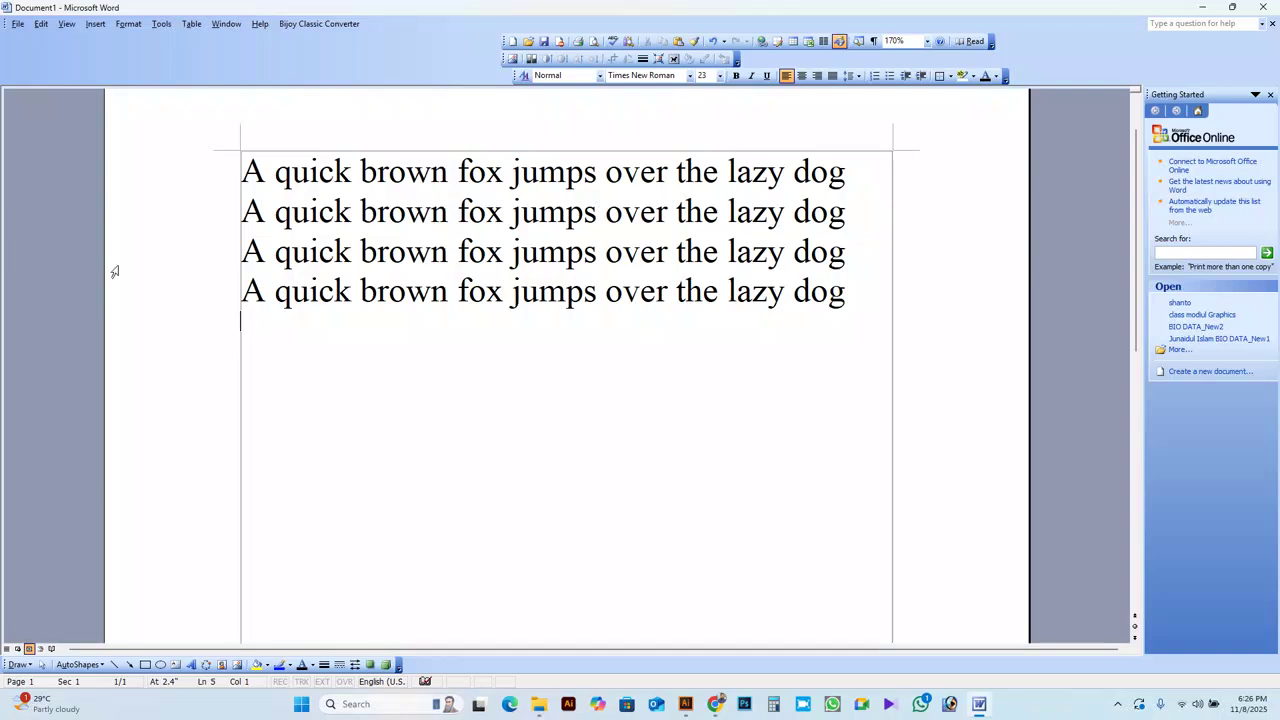
- Close the Getting Started task pane so the document uses the full window width
{"action": "scroll", "coordinate": [114, 271], "scroll_direction": "up", "scroll_amount": 1}
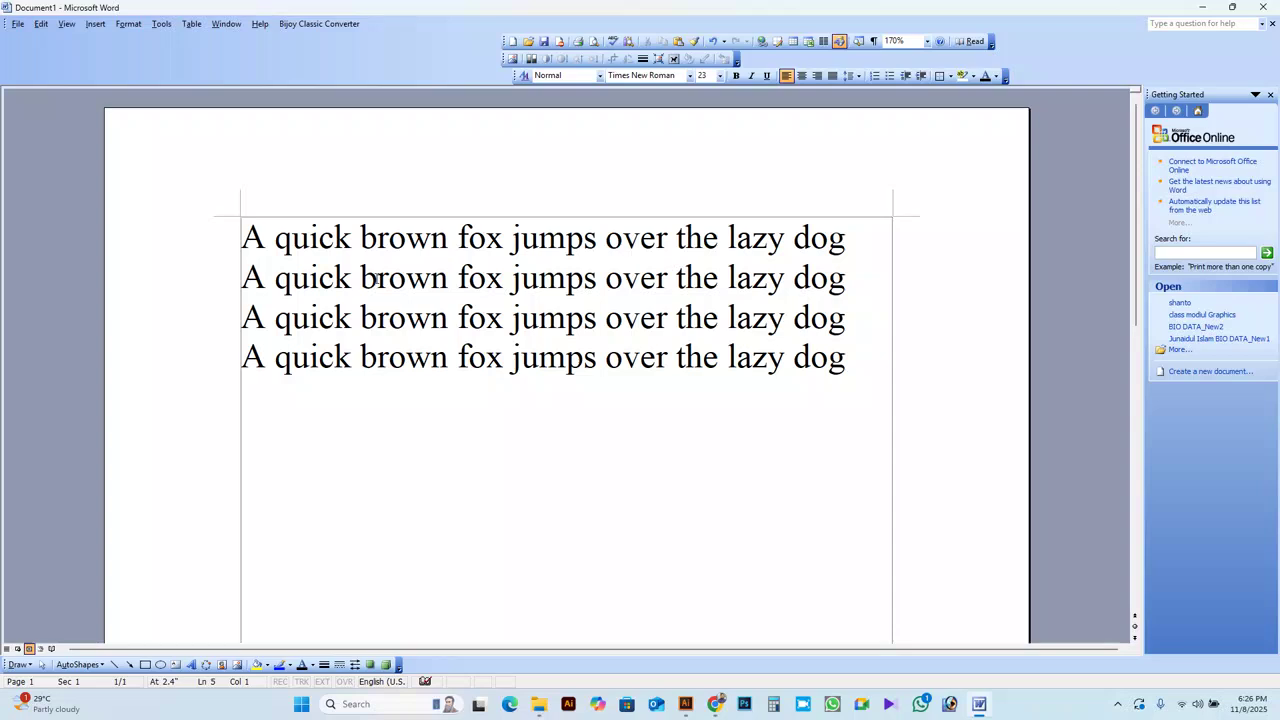
{"action": "scroll", "coordinate": [337, 365], "scroll_direction": "up", "scroll_amount": 4}
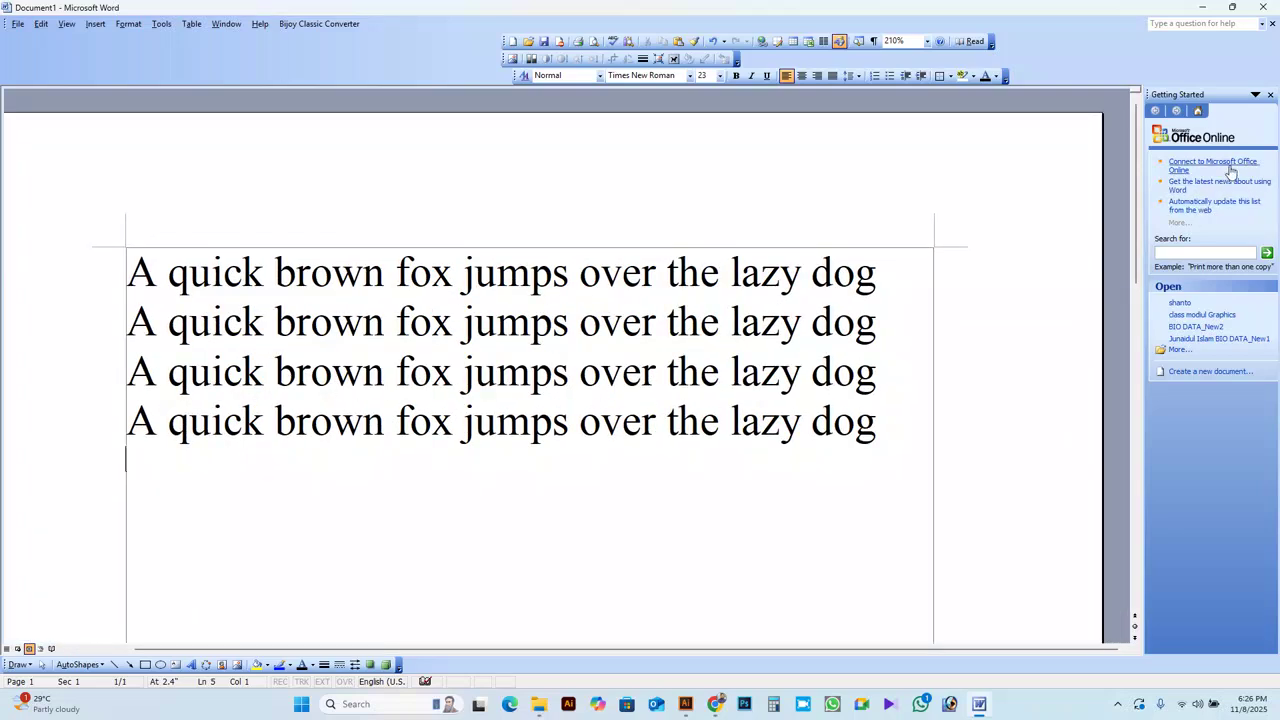
{"action": "left_click", "coordinate": [1270, 94]}
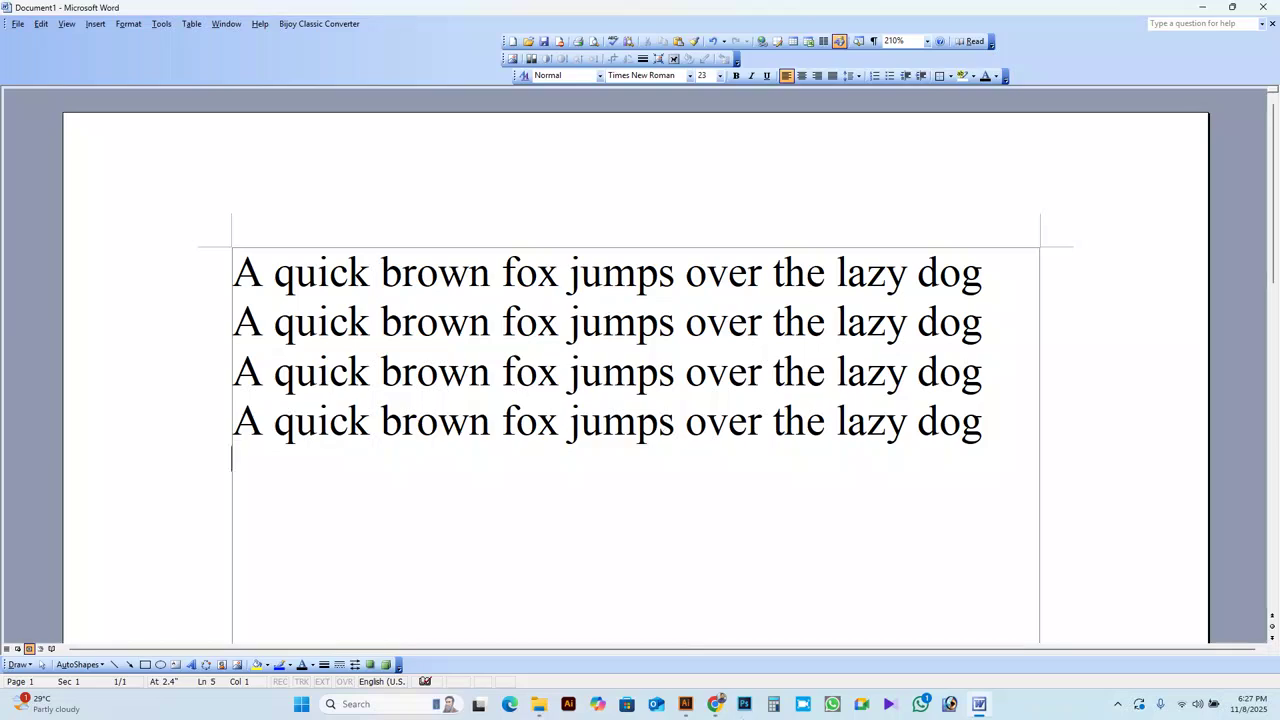
{"action": "left_click", "coordinate": [1117, 709]}
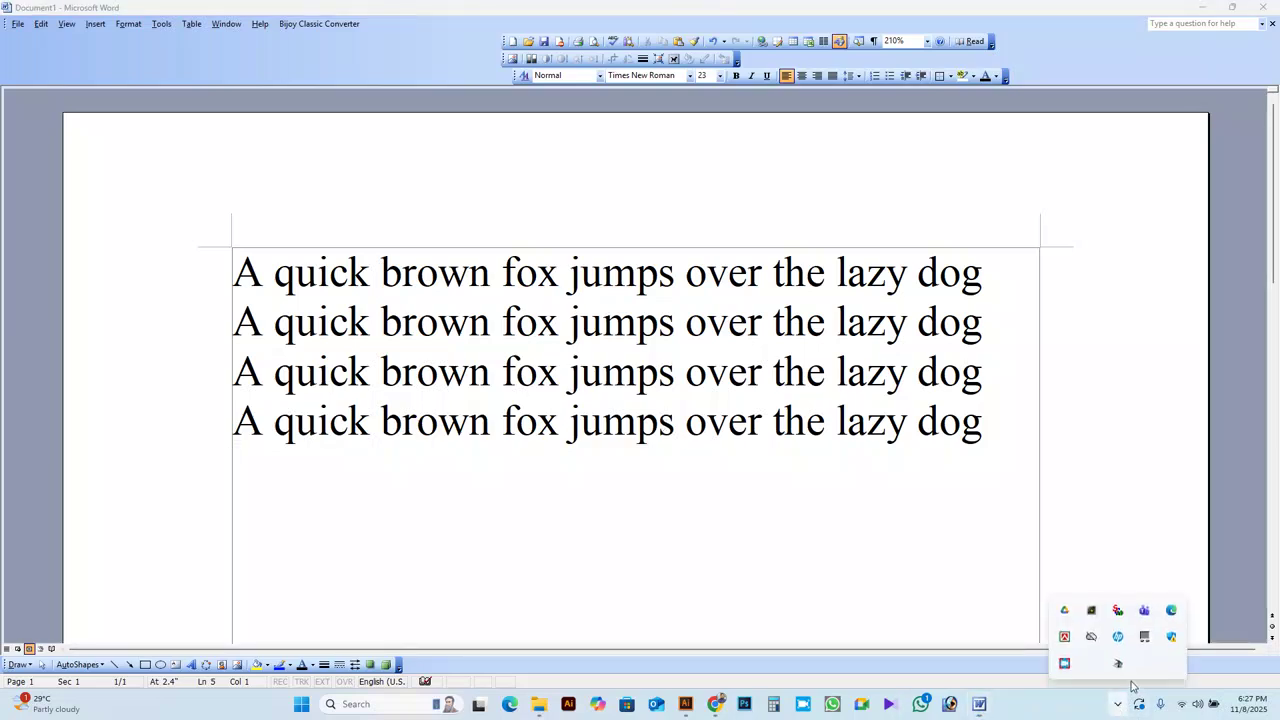